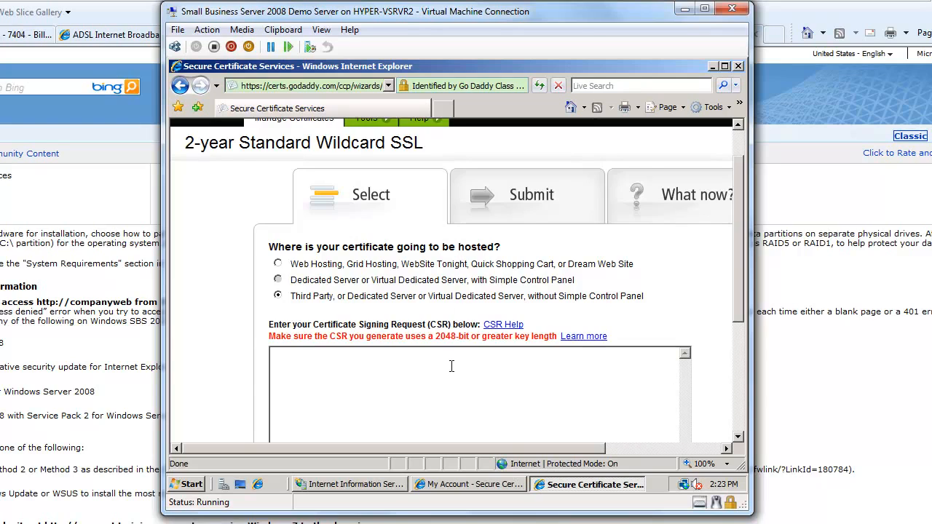
Step: Open the certreq file from Local Disk (C:) in Notepad on the virtual server
scroll(451, 366, "down", 2)
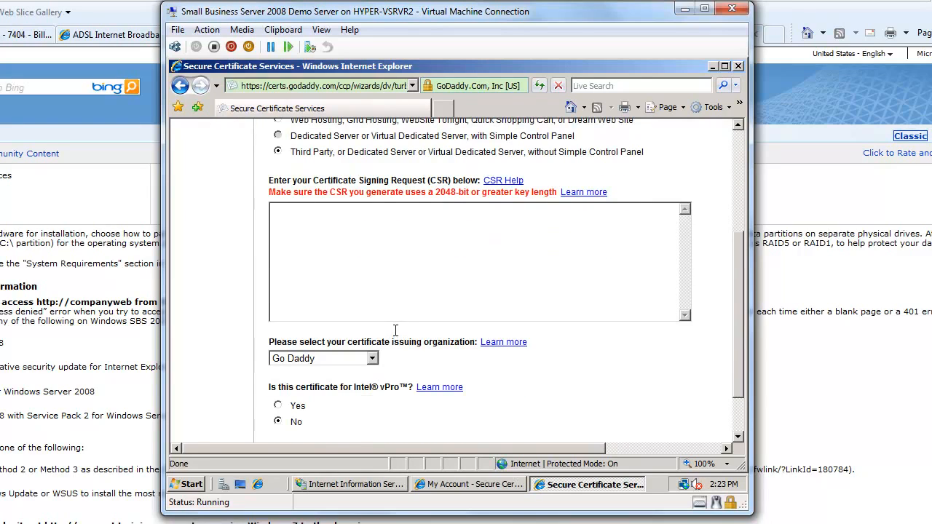
scroll(395, 331, "up", 3)
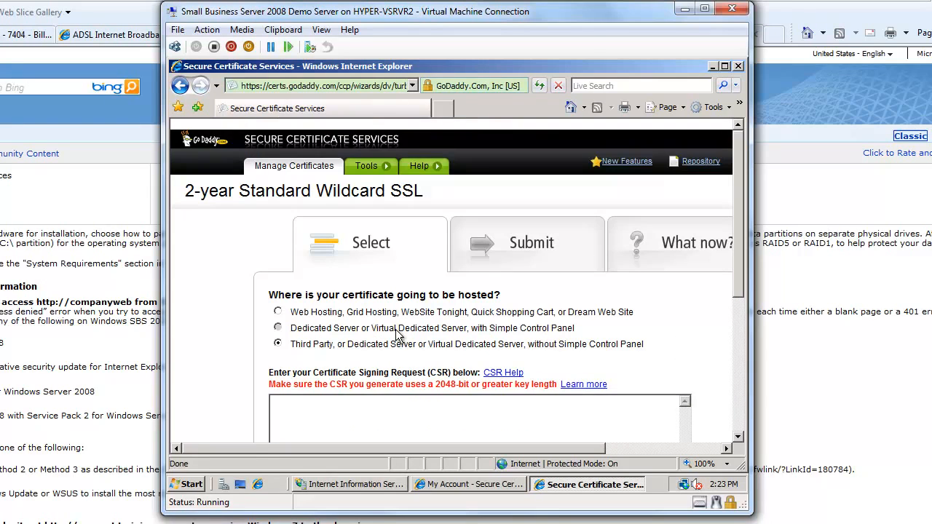
left_click(241, 484)
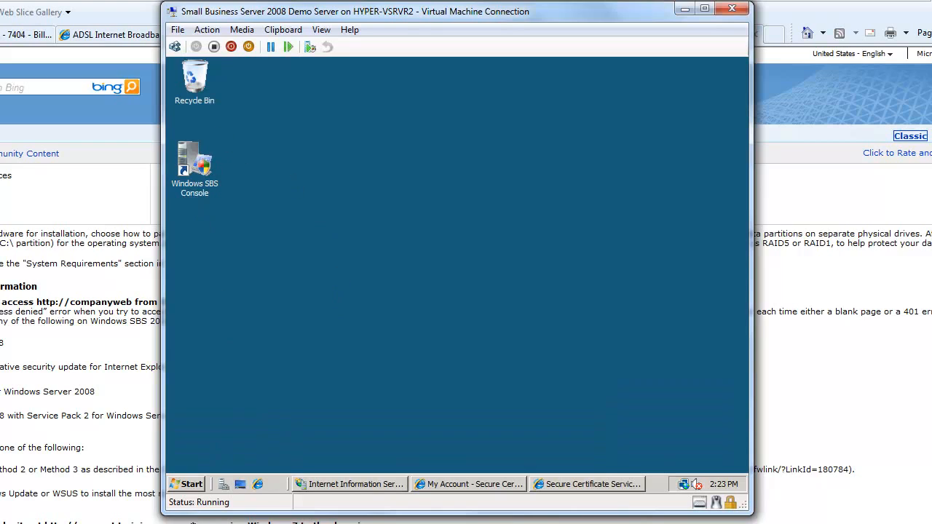
left_click(188, 486)
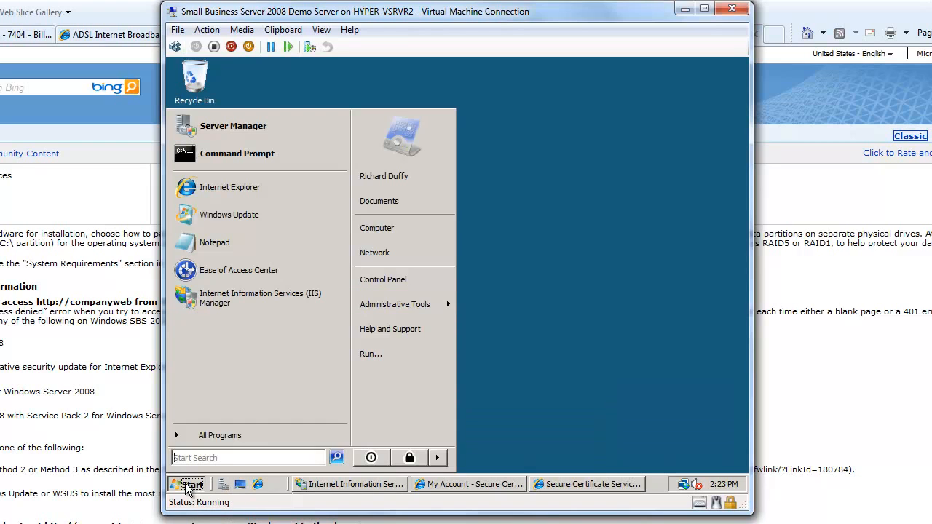
left_click(393, 228)
left_click(333, 179)
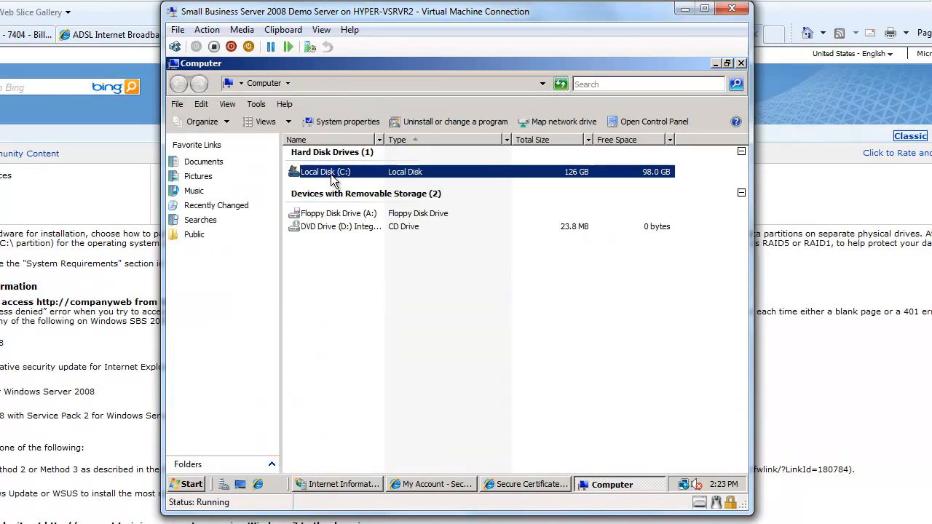
double_click(333, 179)
left_click(321, 280)
left_click(320, 280)
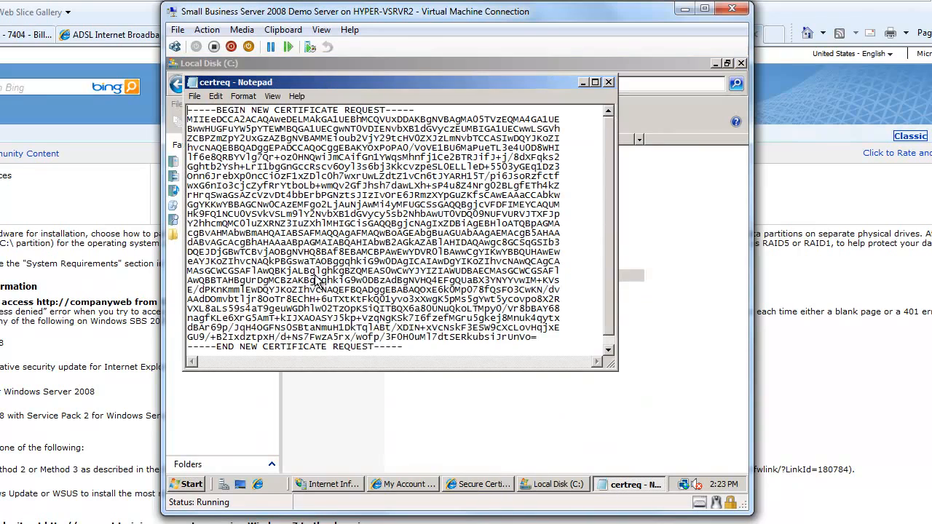
Step: Copy the entire certificate request text and paste it into the CSR box of the certificate form
left_click_drag(403, 348, 191, 86)
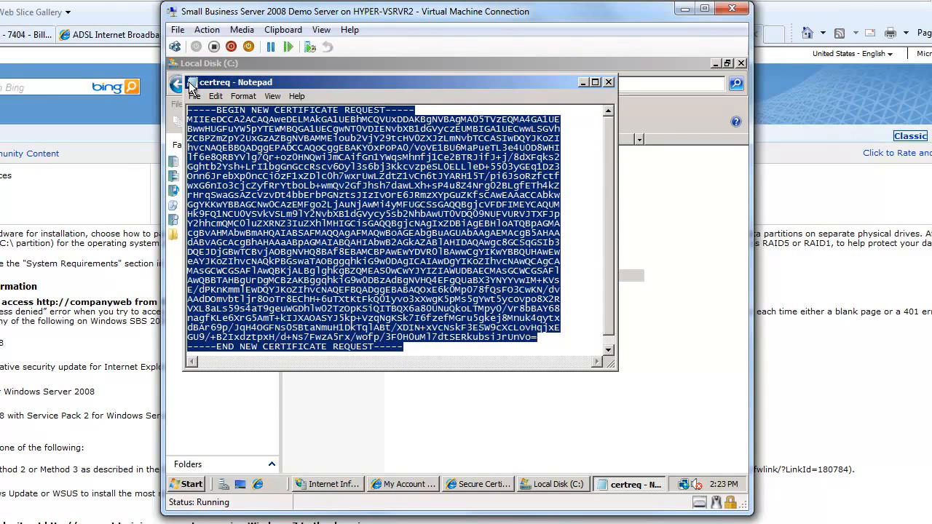
right_click(273, 161)
left_click(295, 207)
left_click(472, 484)
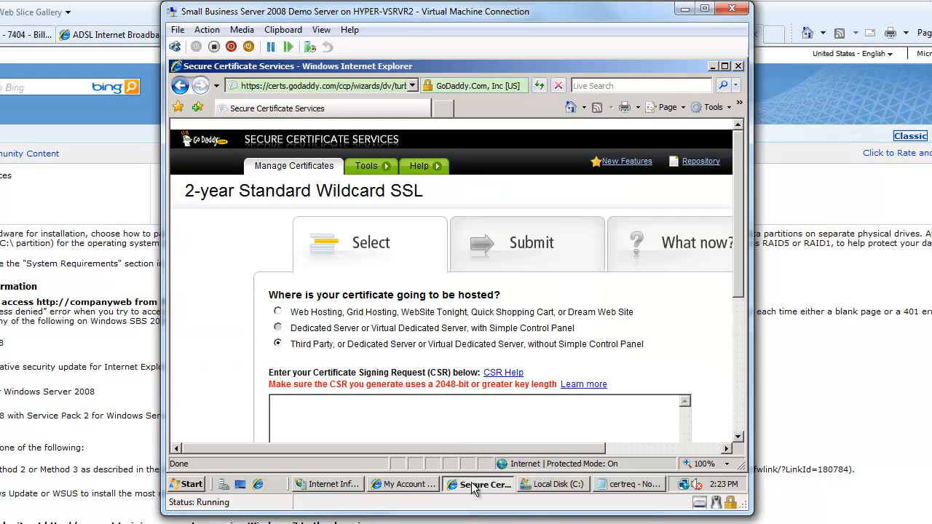
right_click(392, 419)
left_click(422, 379)
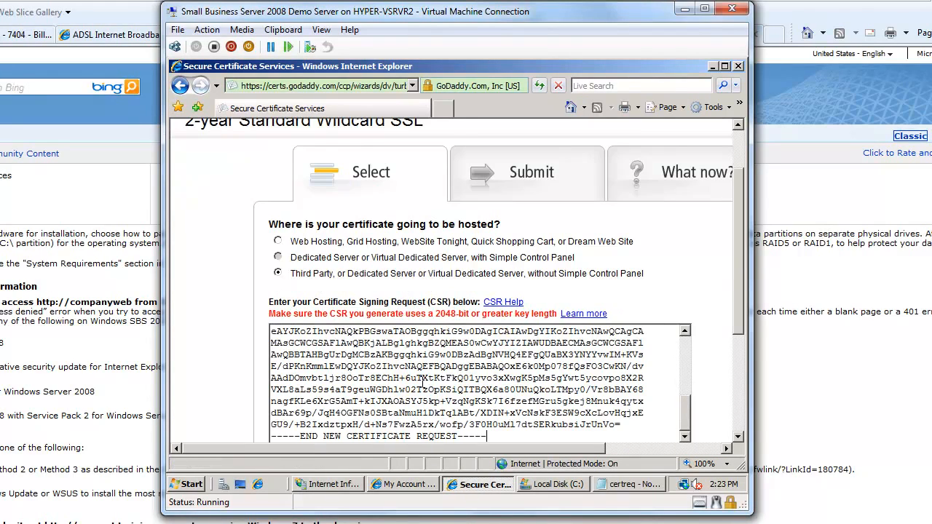
Step: Select Go Daddy as the certificate issuing organization and continue to the next page
scroll(466, 335, "down", 5)
left_click(373, 295)
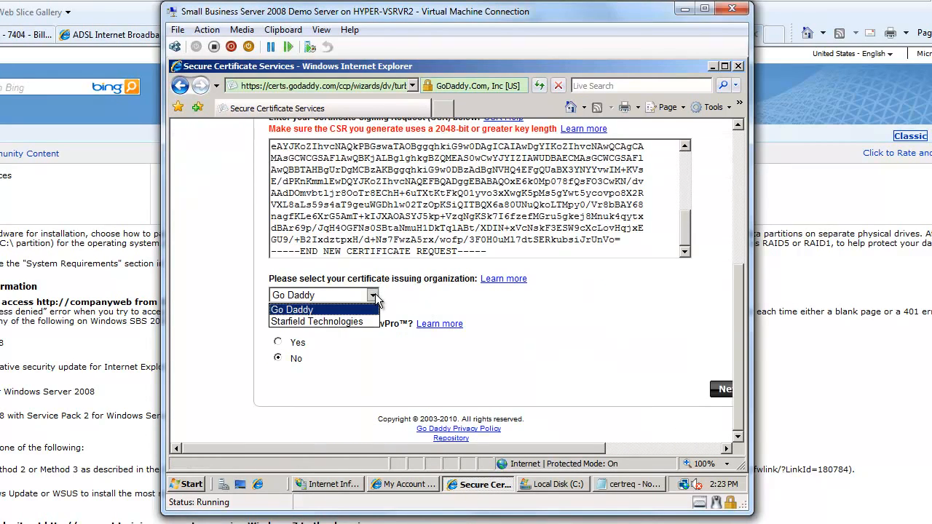
left_click(339, 311)
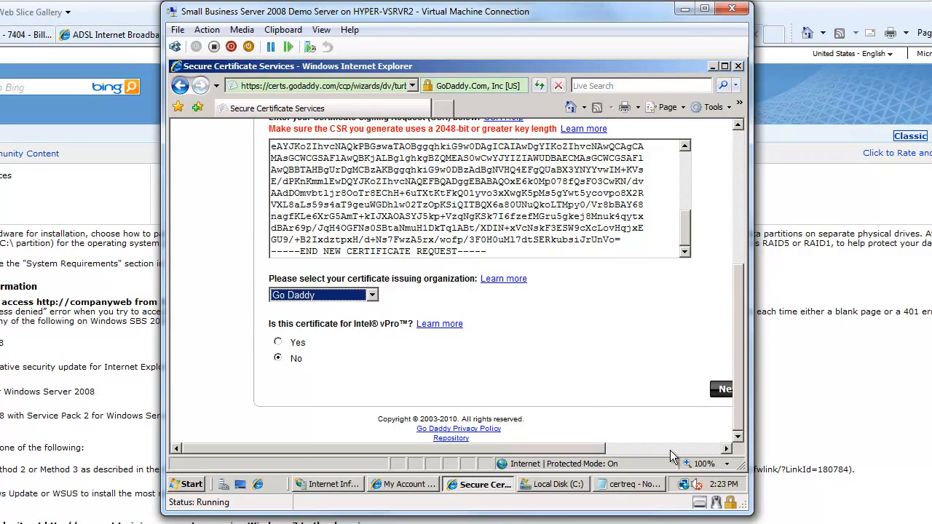
left_click(673, 448)
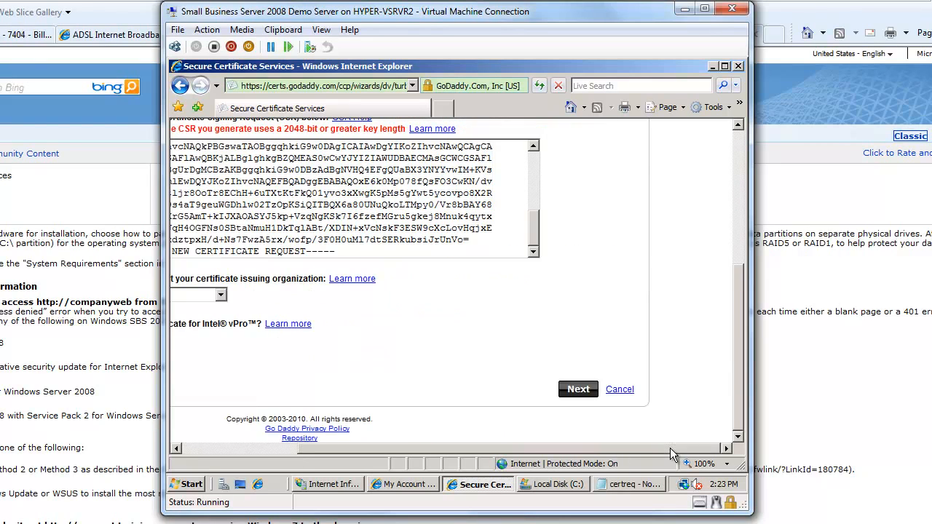
left_click(581, 389)
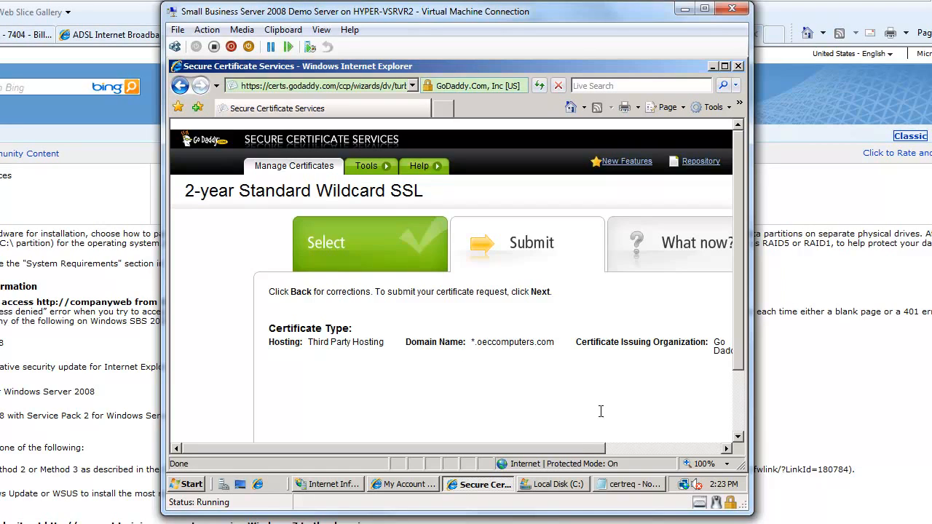
Step: Submit the certificate request for *.oeccomputers.com
left_click_drag(583, 449, 697, 449)
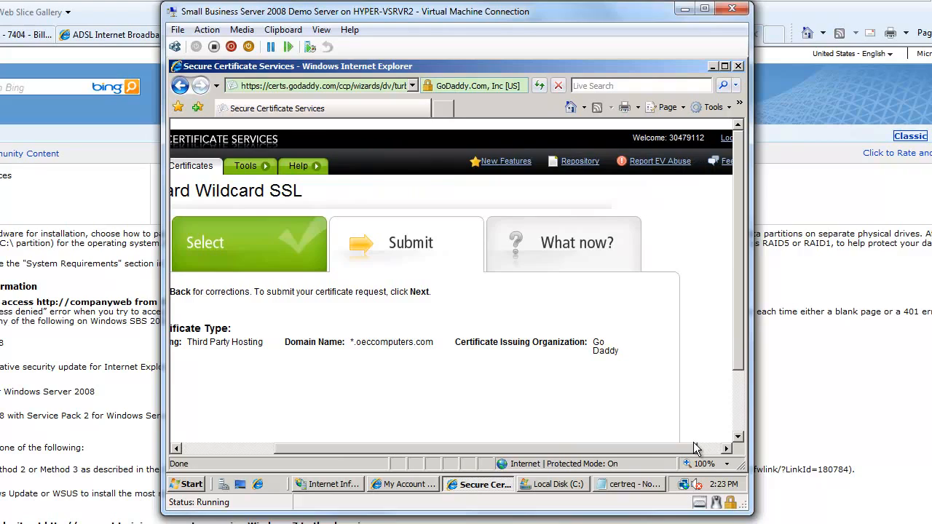
left_click(739, 418)
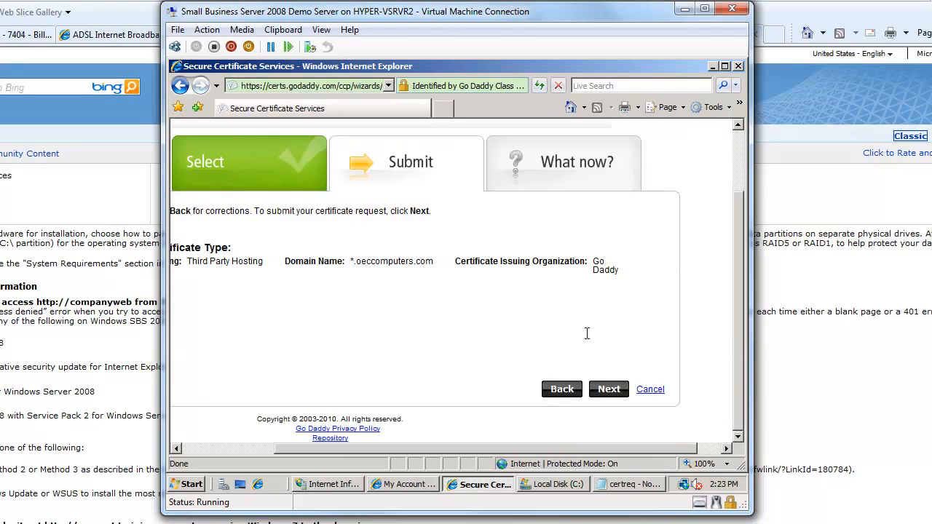
left_click(608, 390)
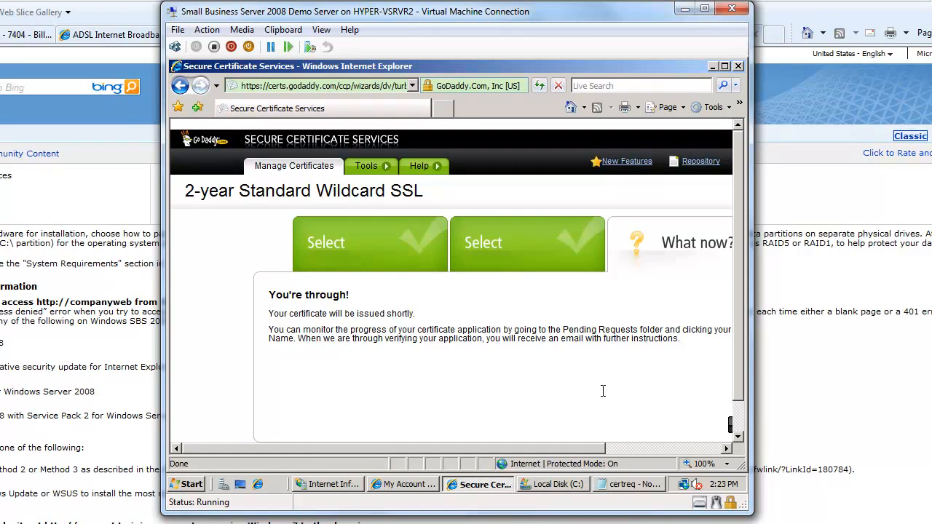
Step: Finish the certificate request wizard
left_click(739, 421)
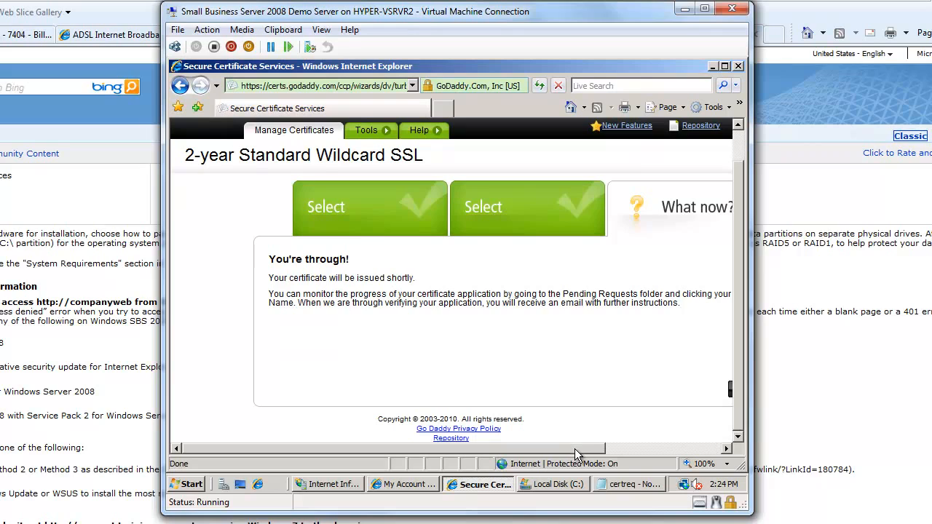
left_click_drag(575, 448, 666, 442)
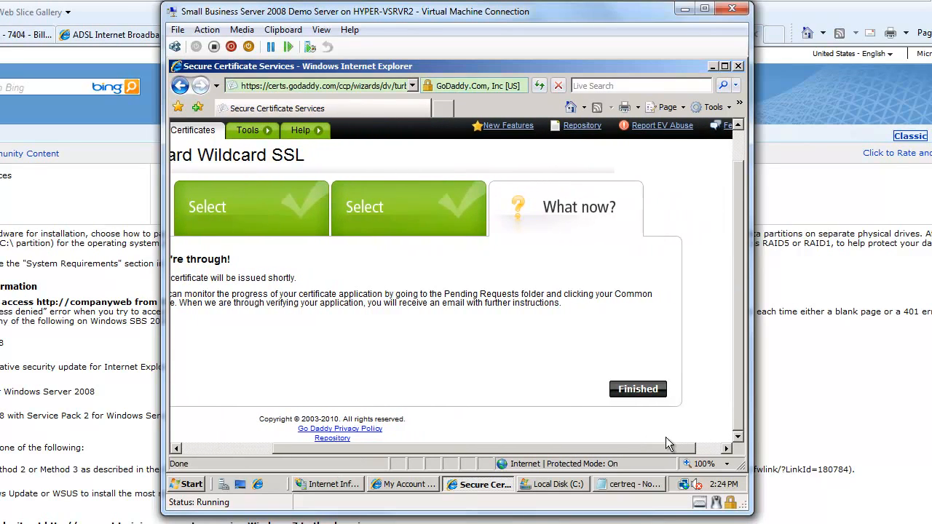
left_click(640, 394)
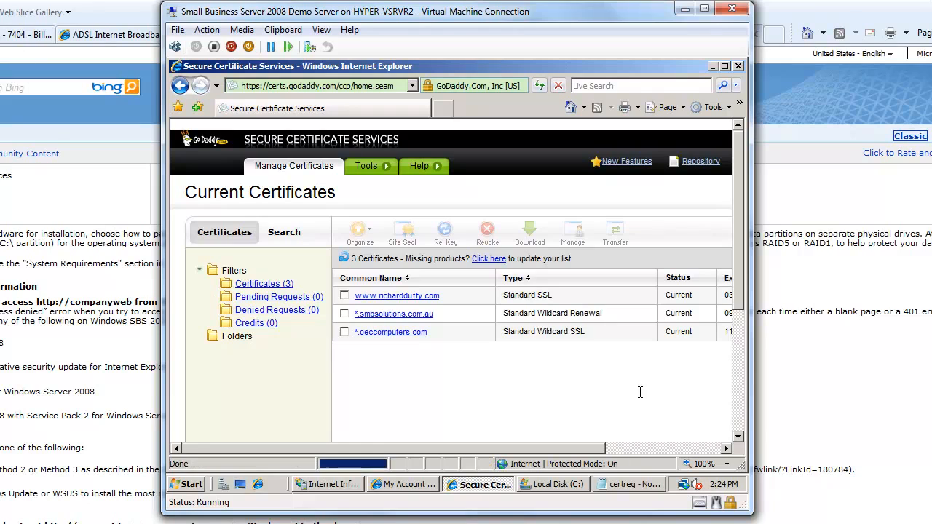
Step: Download the *.oeccomputers.com certificate with IIS7 as the server type
left_click(670, 448)
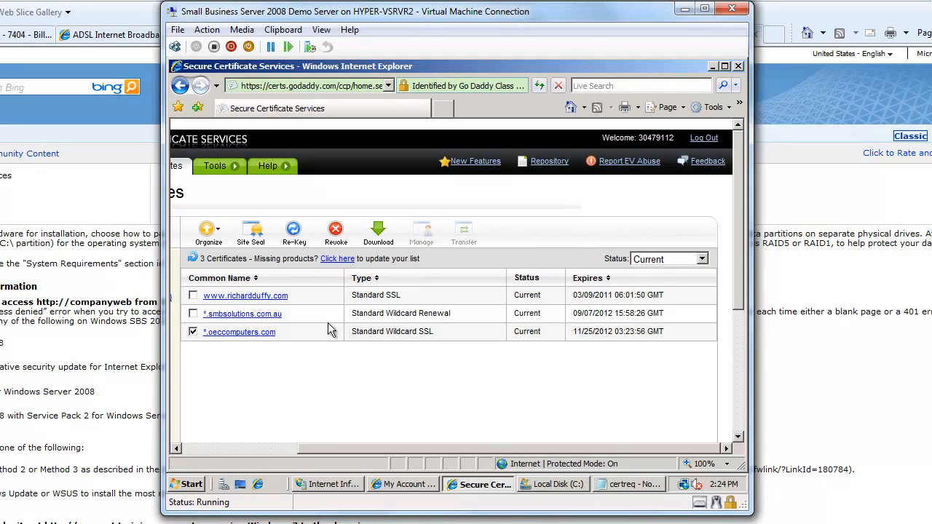
left_click(377, 232)
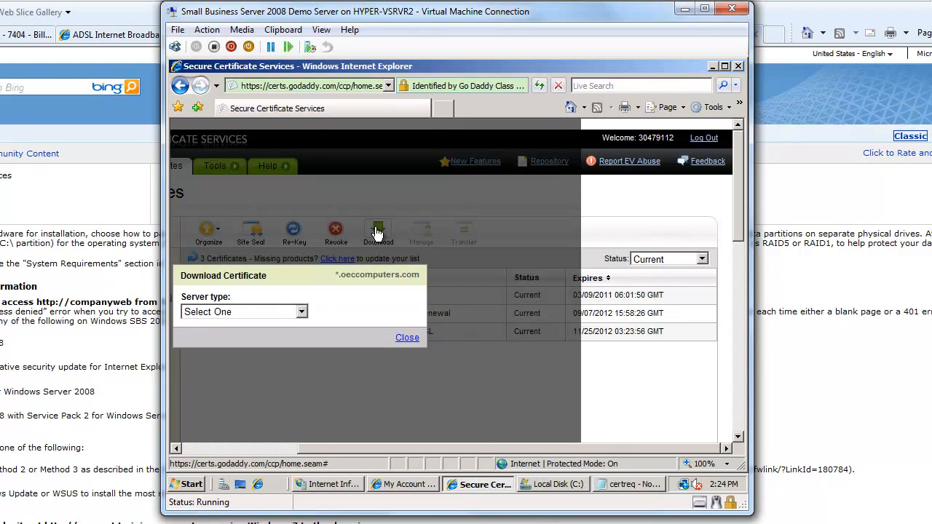
left_click(302, 311)
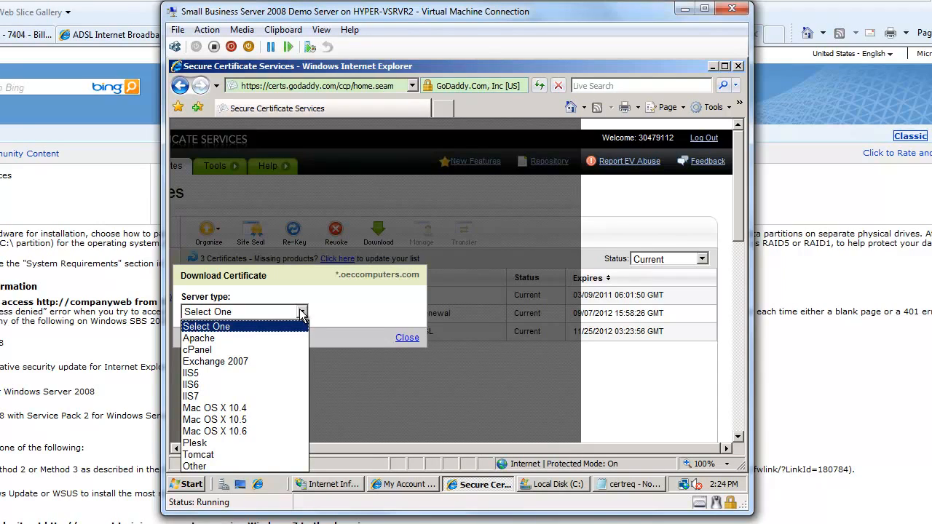
left_click(201, 397)
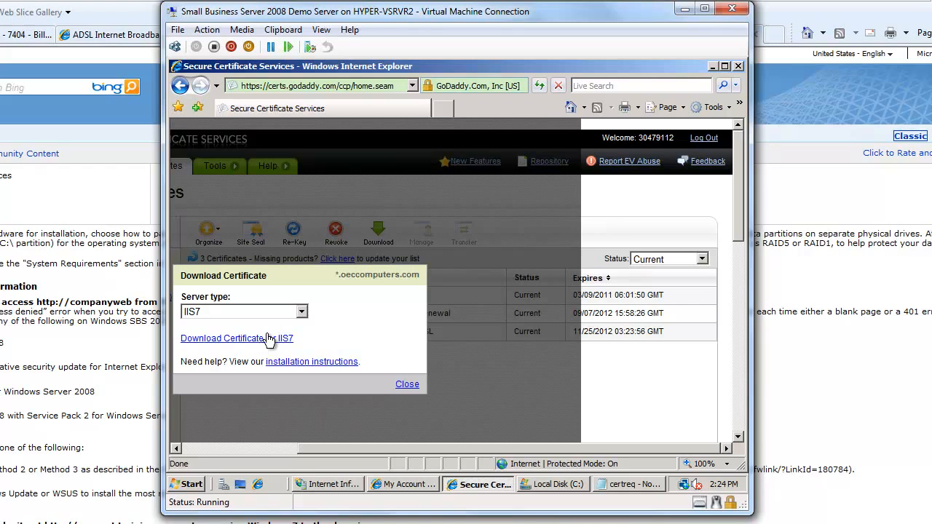
left_click(264, 341)
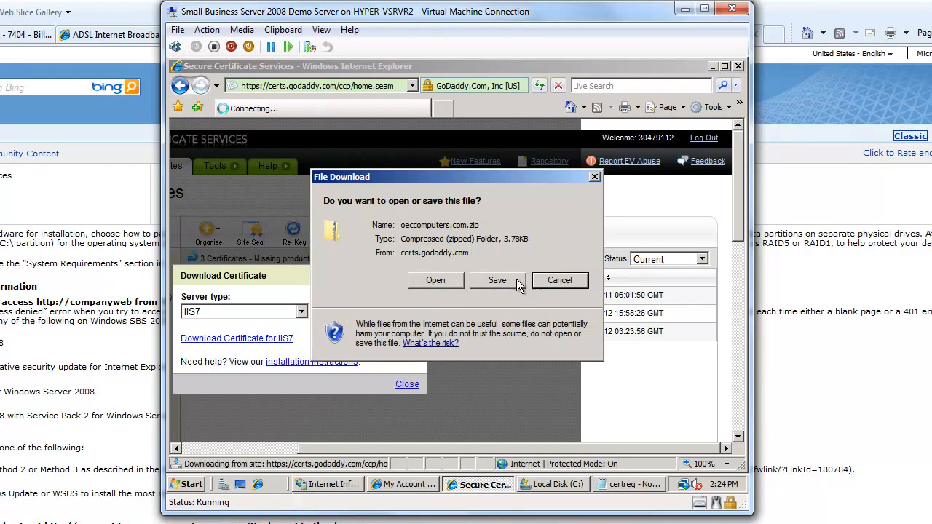
Step: Choose to save the download and set the file name to oeccomputers
left_click(516, 279)
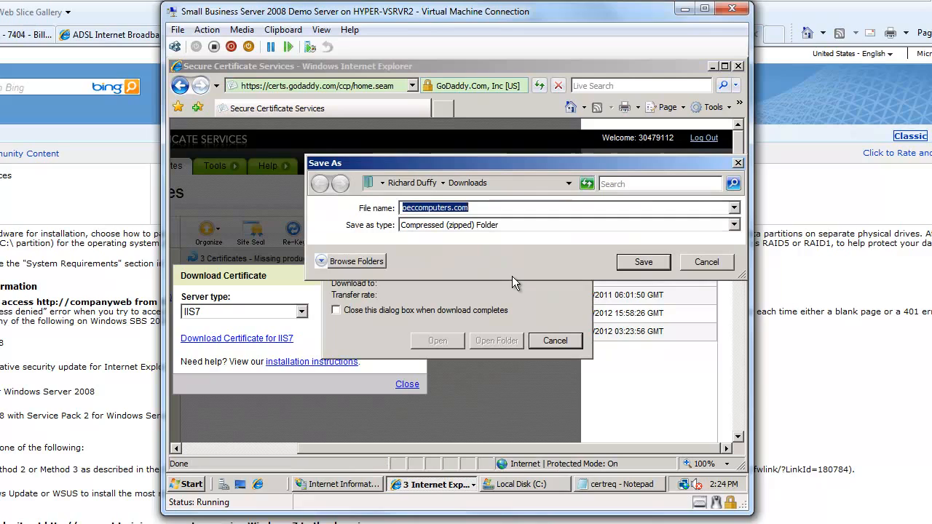
left_click(494, 210)
key("BackSpace")
key("BackSpace")
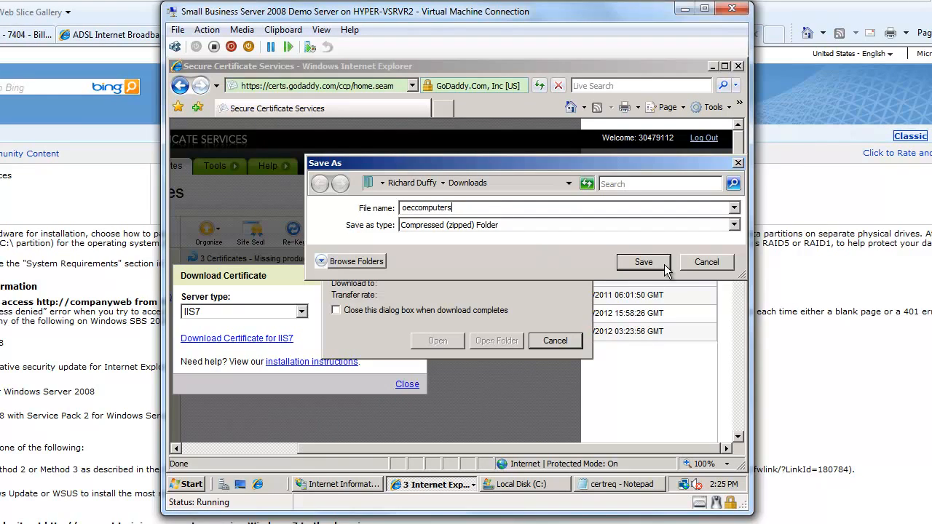
Step: Try to save the file to the root of Local Disk (C:), accepting the user folder instead
left_click(412, 183)
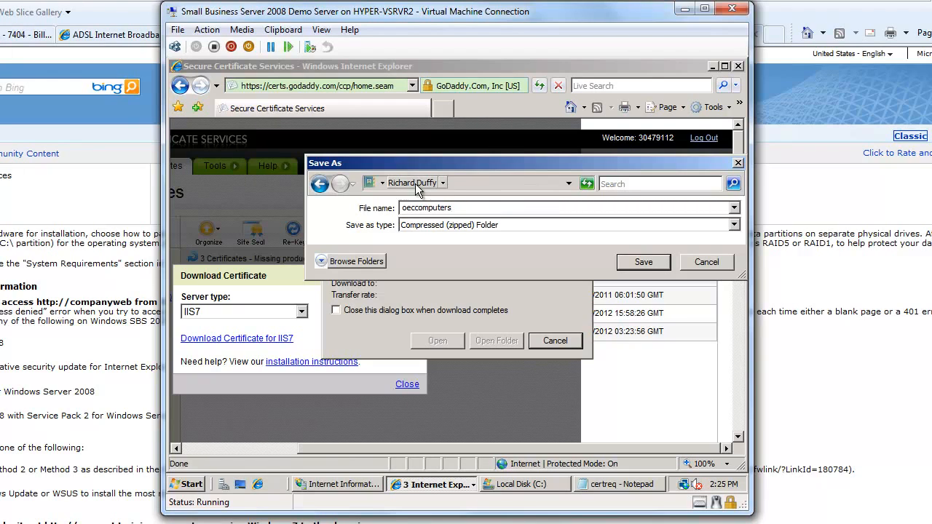
left_click(348, 264)
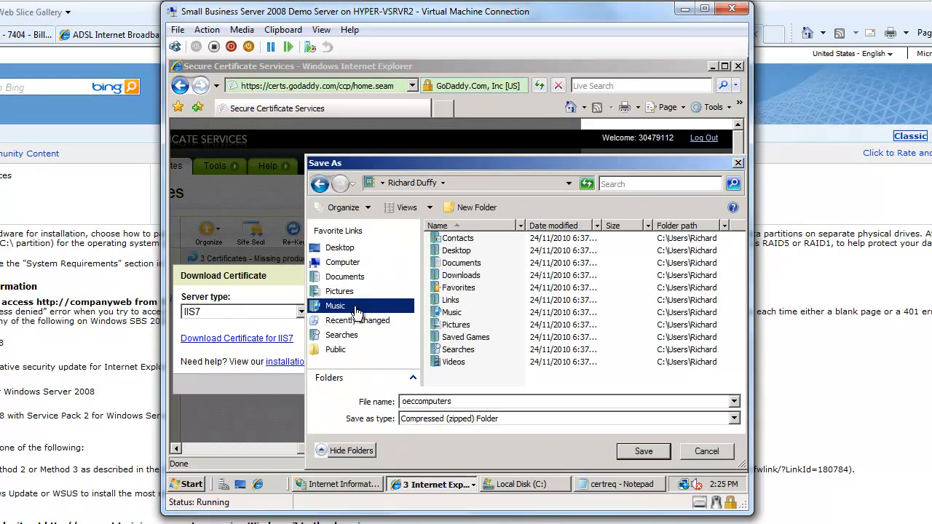
left_click(343, 263)
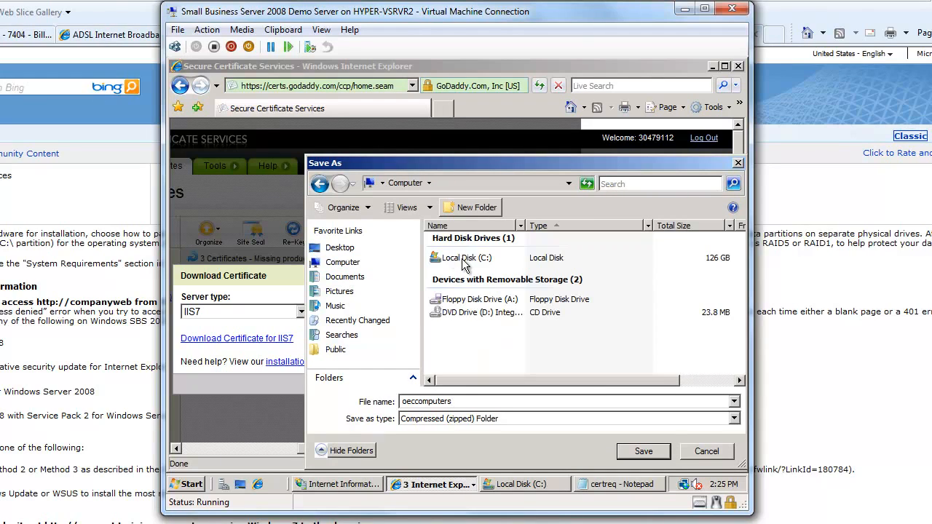
double_click(466, 260)
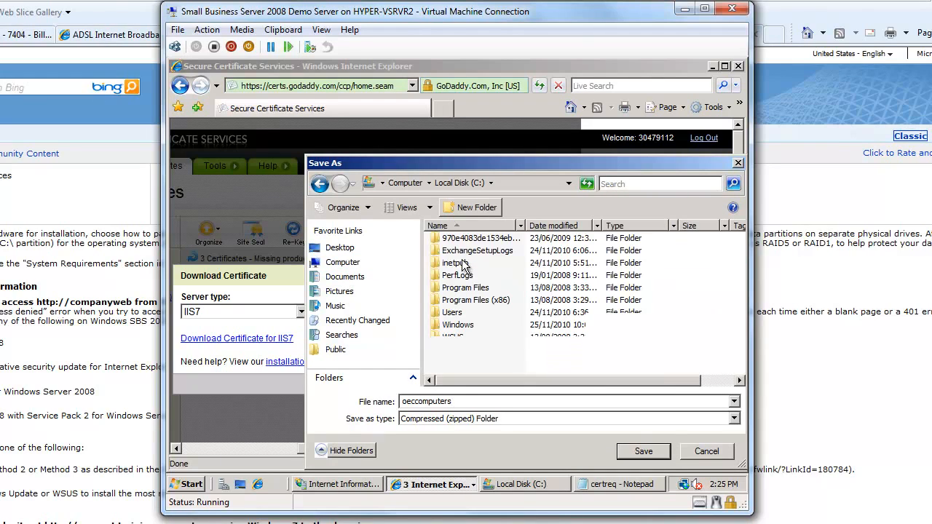
left_click(650, 456)
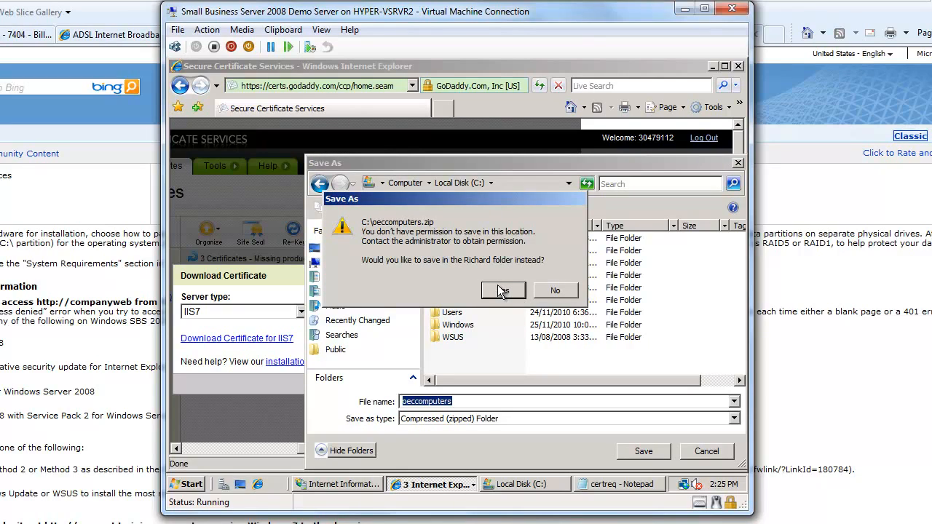
left_click(501, 290)
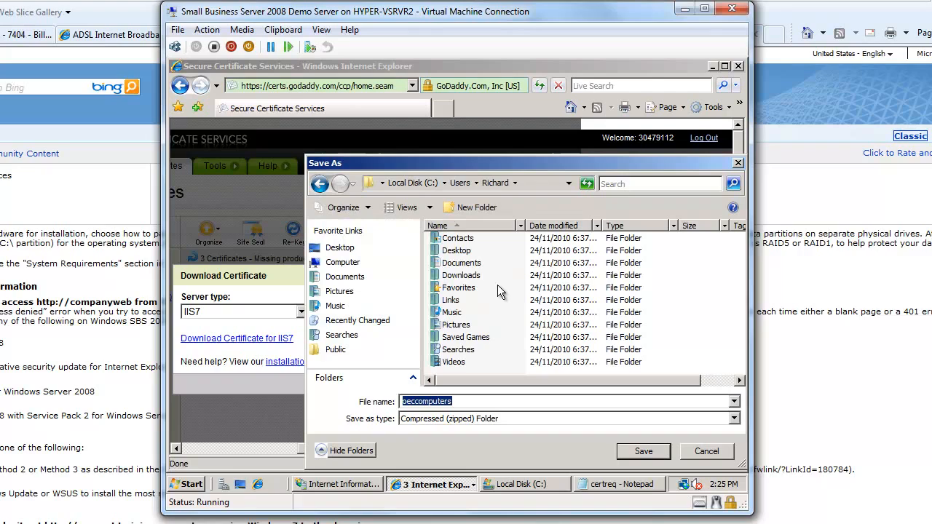
Step: Save the zip file into the Downloads folder and close the download dialog
double_click(448, 275)
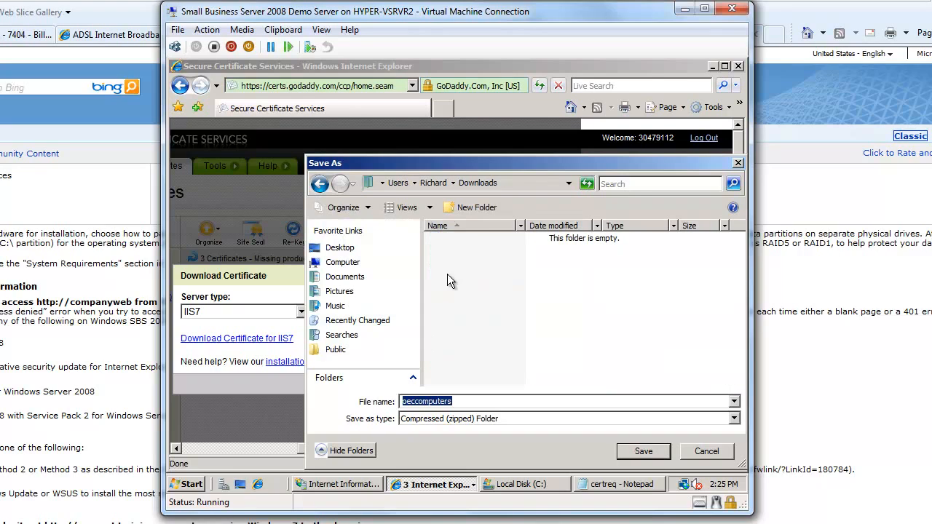
left_click(644, 452)
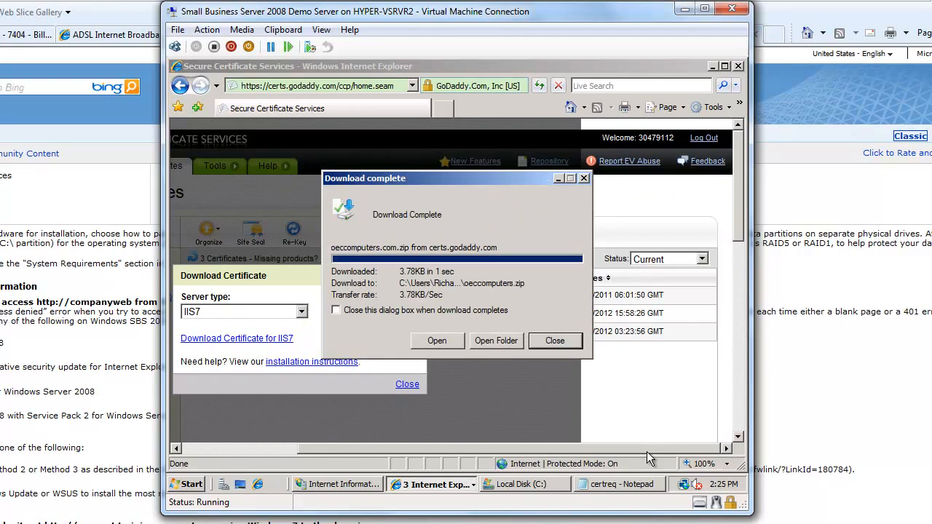
left_click(554, 341)
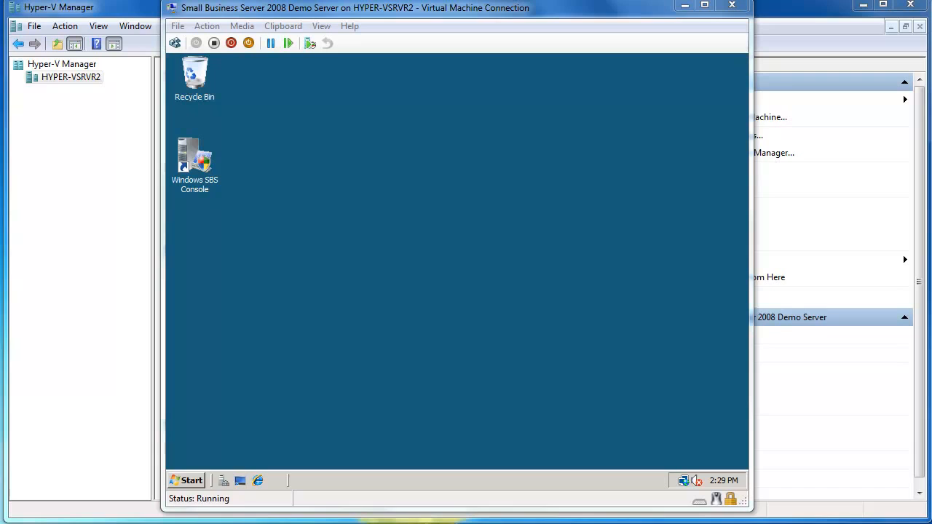
Step: Extract the downloaded oeccomputers zip file from the Downloads folder into a folder named oeccomputers certificates
left_click(188, 479)
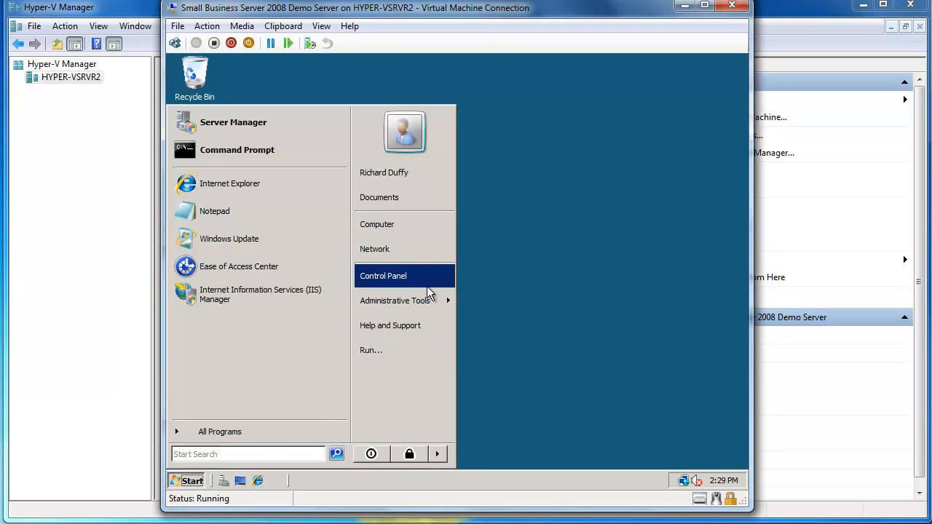
left_click(405, 227)
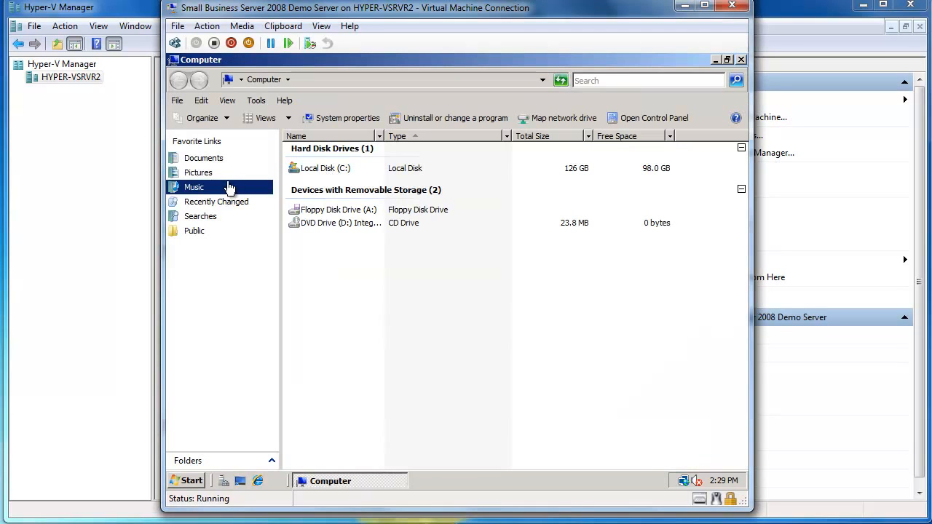
double_click(318, 171)
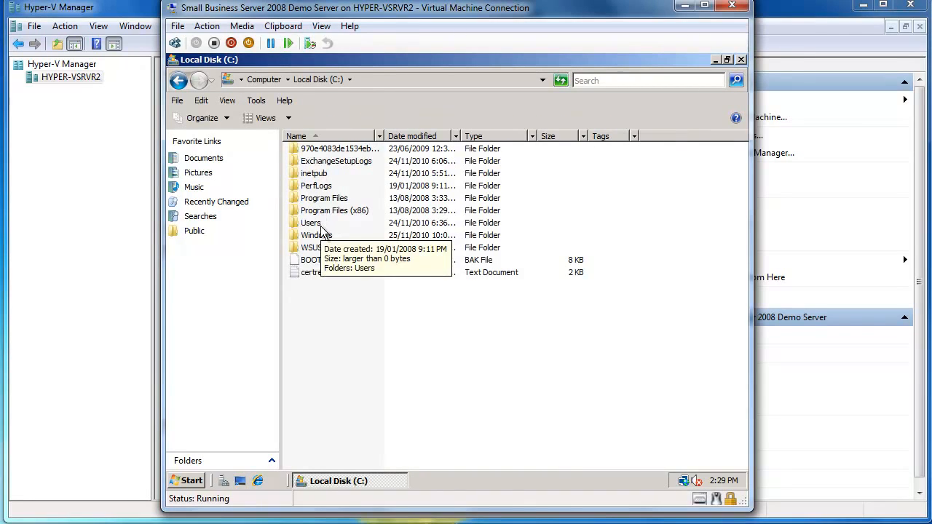
double_click(320, 220)
double_click(324, 188)
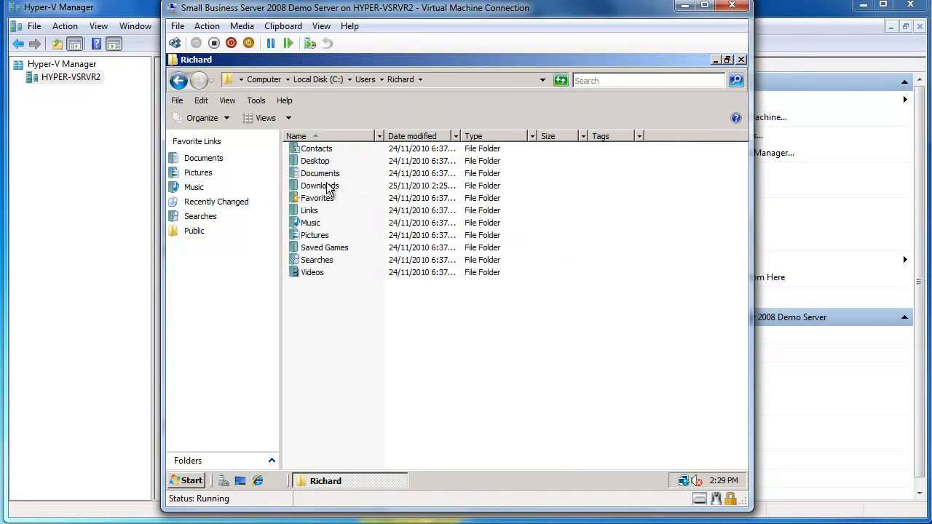
double_click(328, 186)
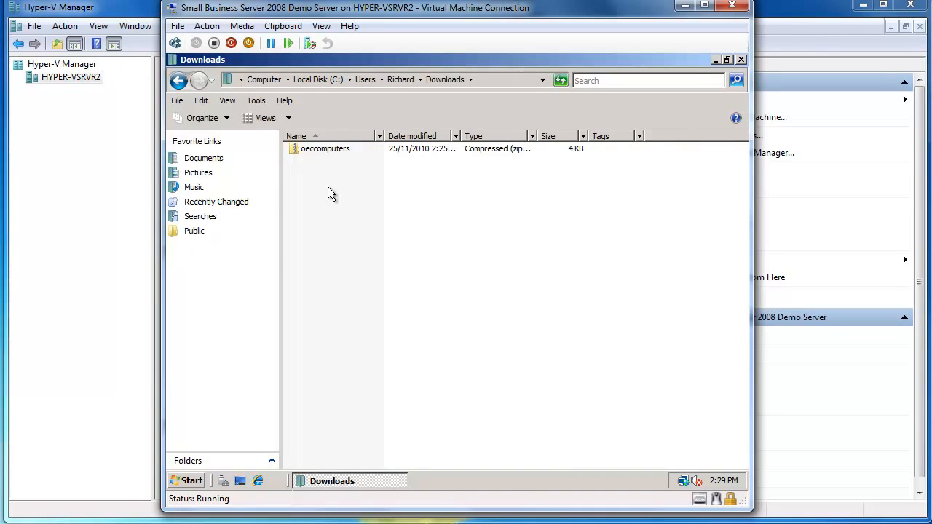
left_click(332, 150)
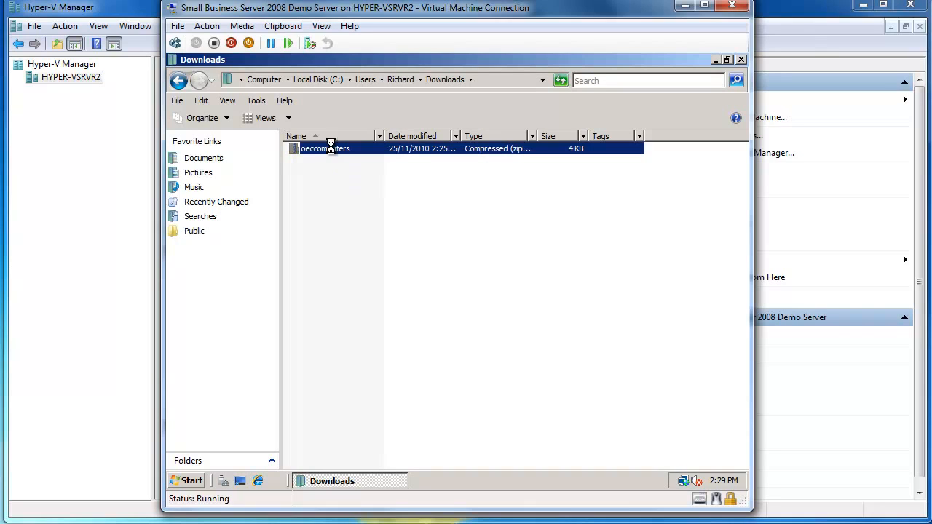
double_click(330, 147)
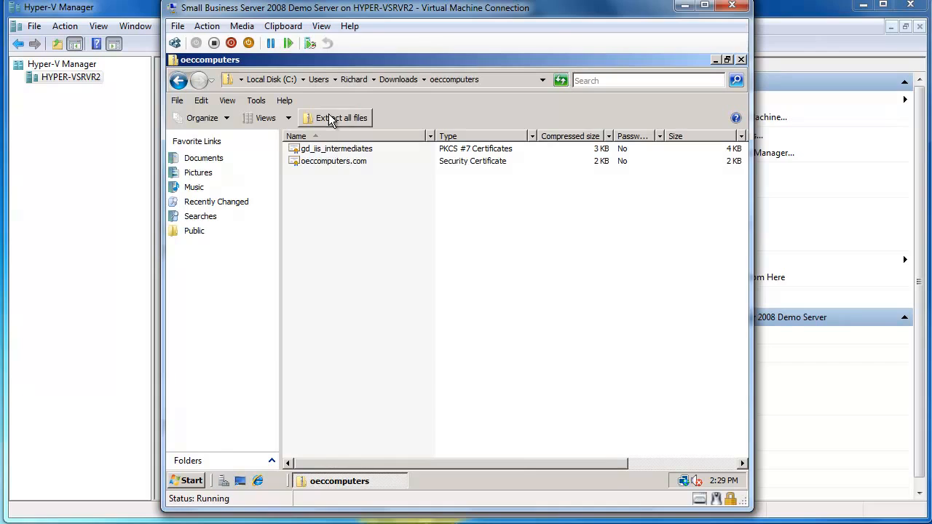
left_click(330, 118)
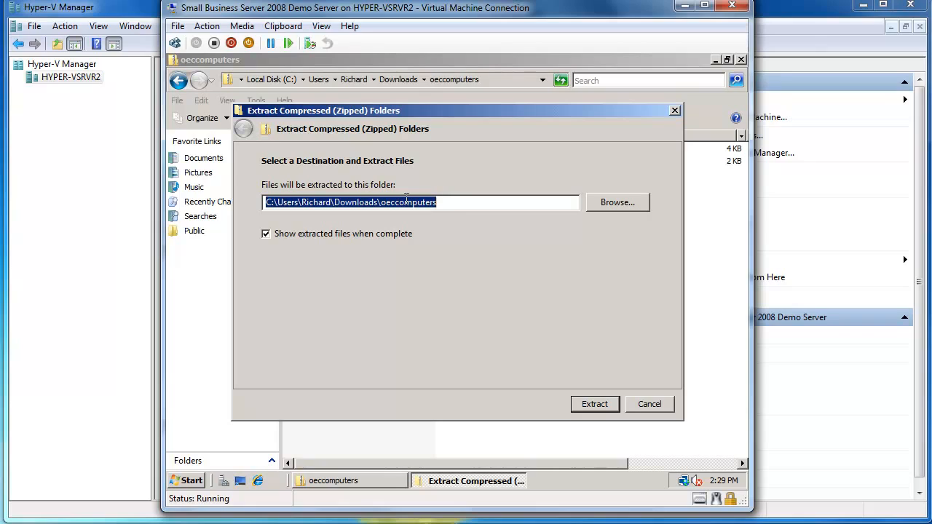
left_click(455, 201)
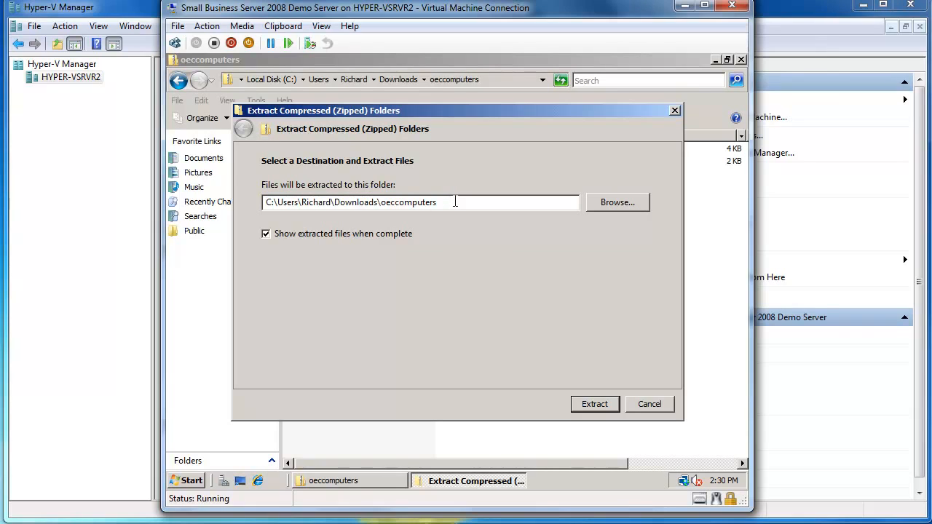
type("certificates")
key("Return")
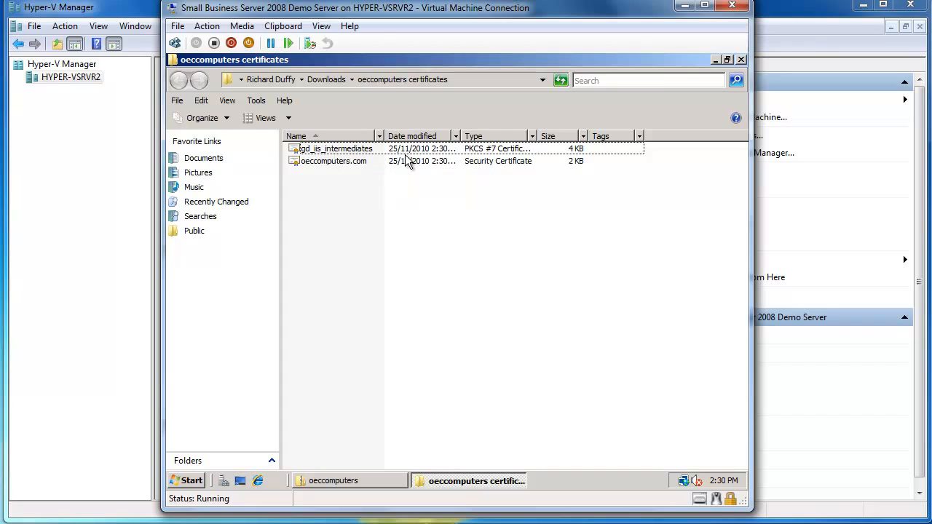
Step: Close the folder windows, launch IIS Manager with administrator permission and maximise its window
left_click(742, 58)
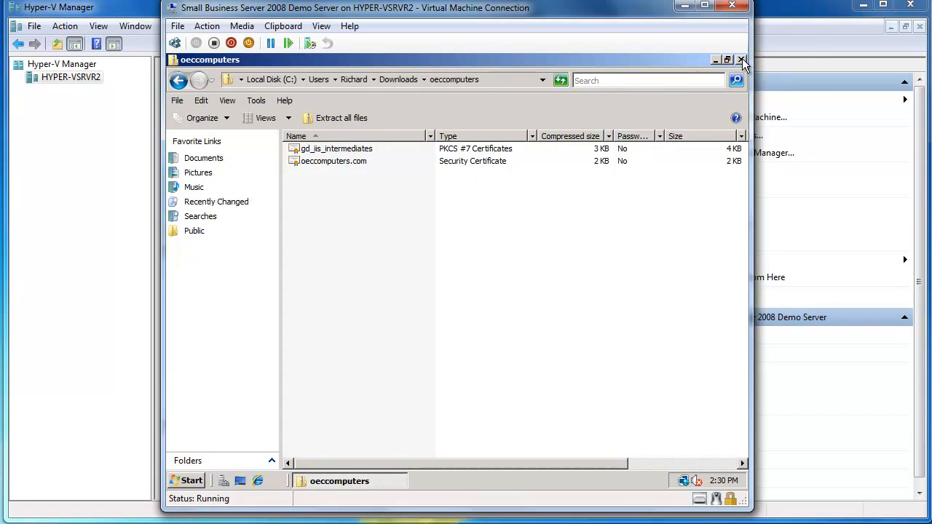
left_click(742, 58)
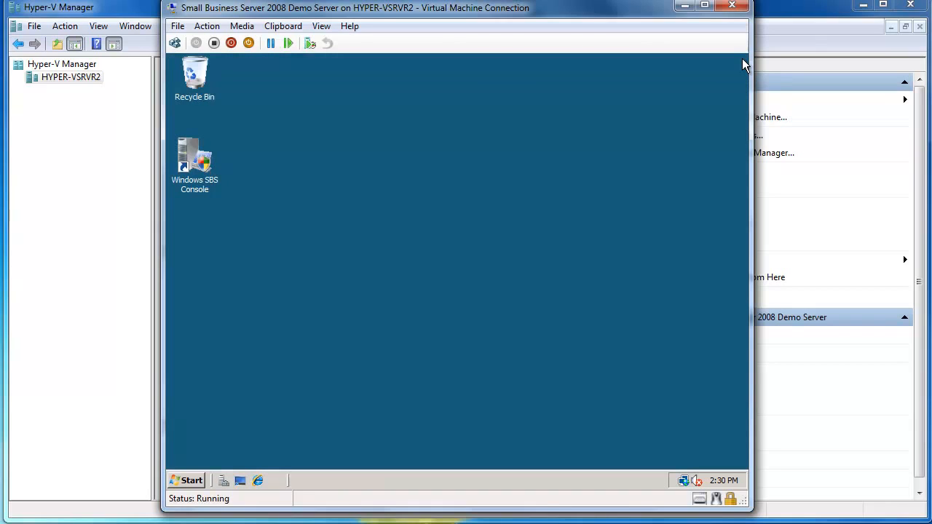
left_click(191, 482)
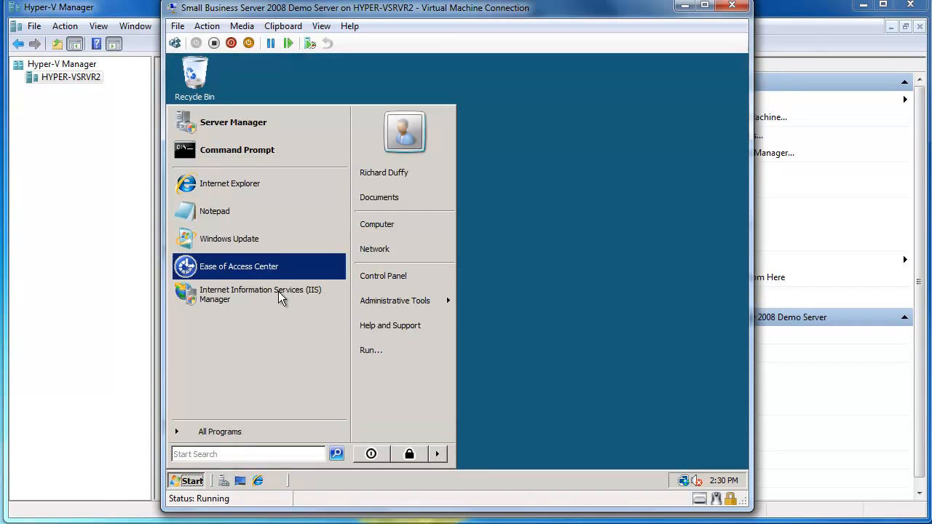
left_click(239, 291)
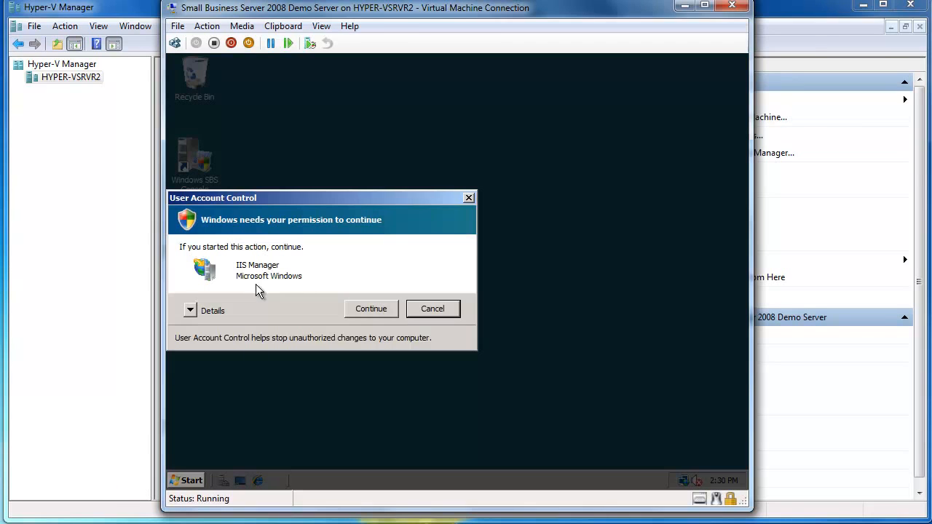
left_click(370, 306)
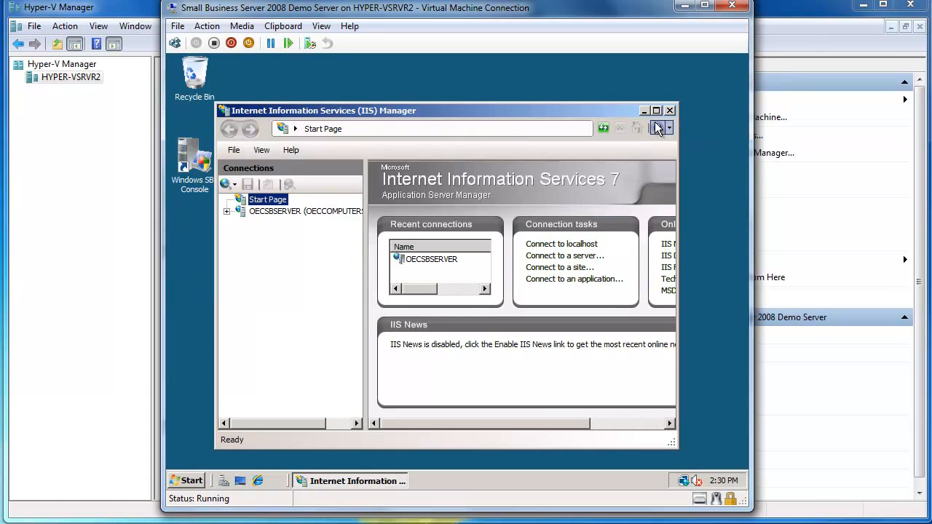
left_click(657, 111)
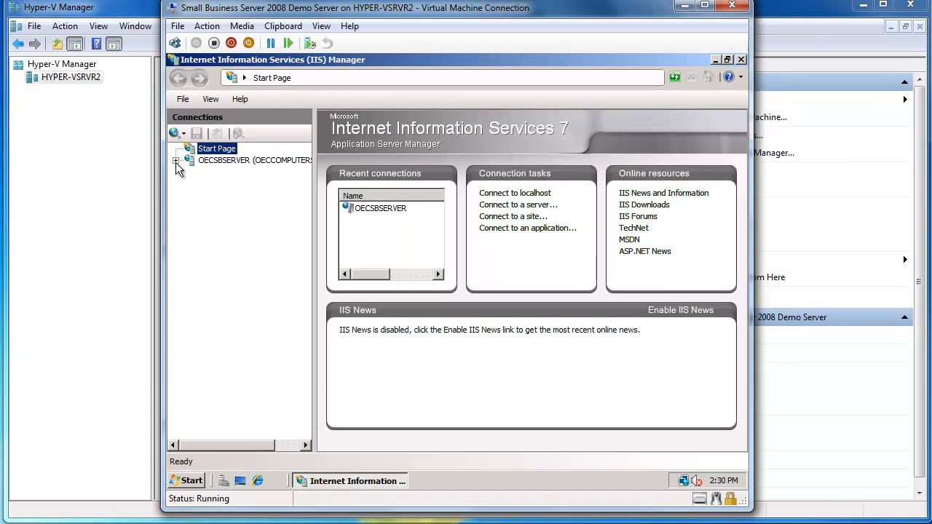
Step: Open the Server Certificates feature for the OECSBSERVER server
left_click(205, 160)
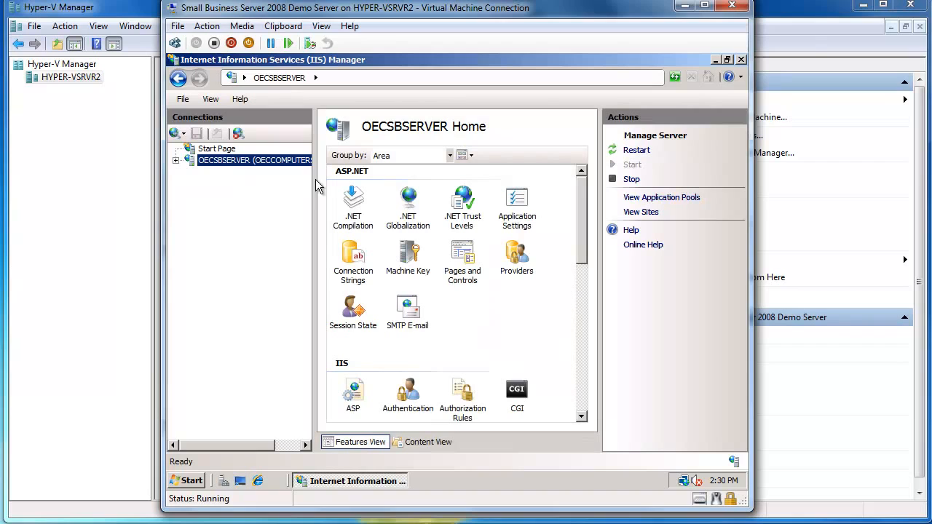
left_click(584, 387)
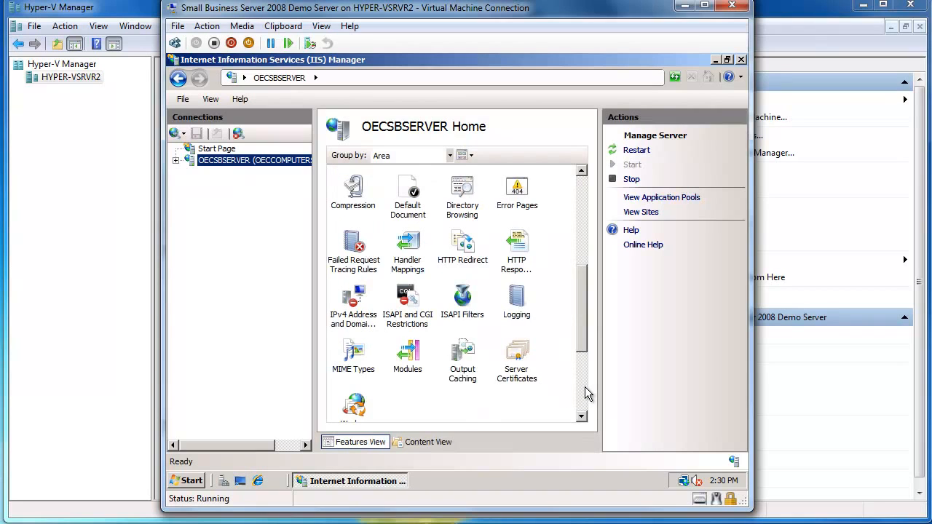
left_click(584, 386)
double_click(523, 181)
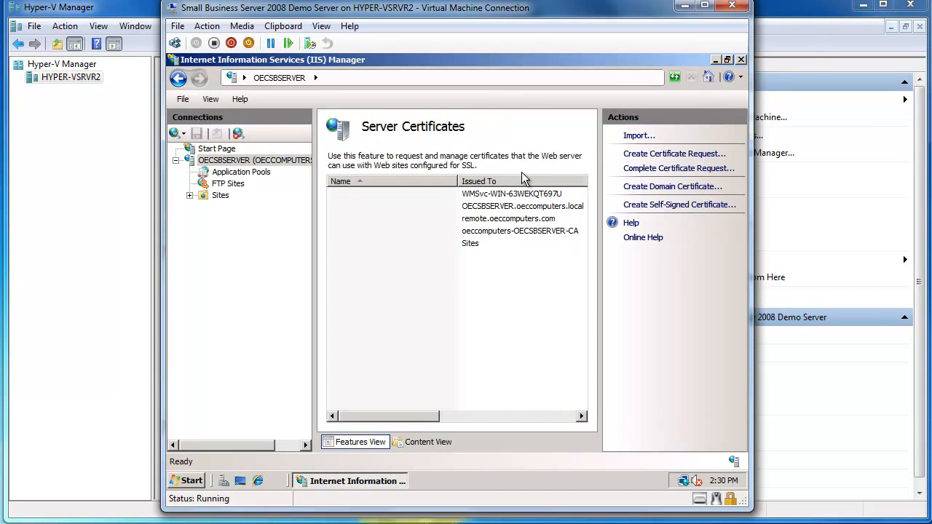
Step: Complete the certificate request with the oeccomputers.com file from the Downloads oeccomputers certificates folder, showing all file types
left_click(638, 170)
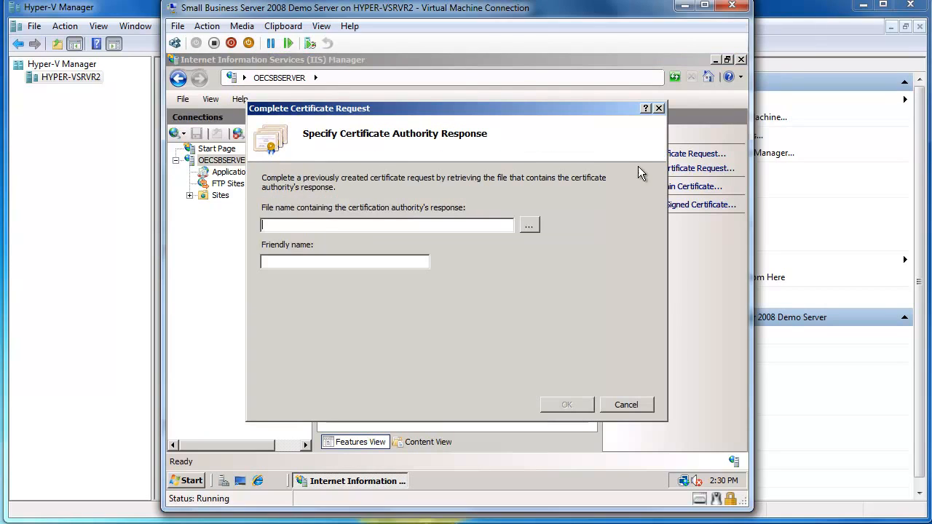
left_click(530, 226)
left_click(328, 246)
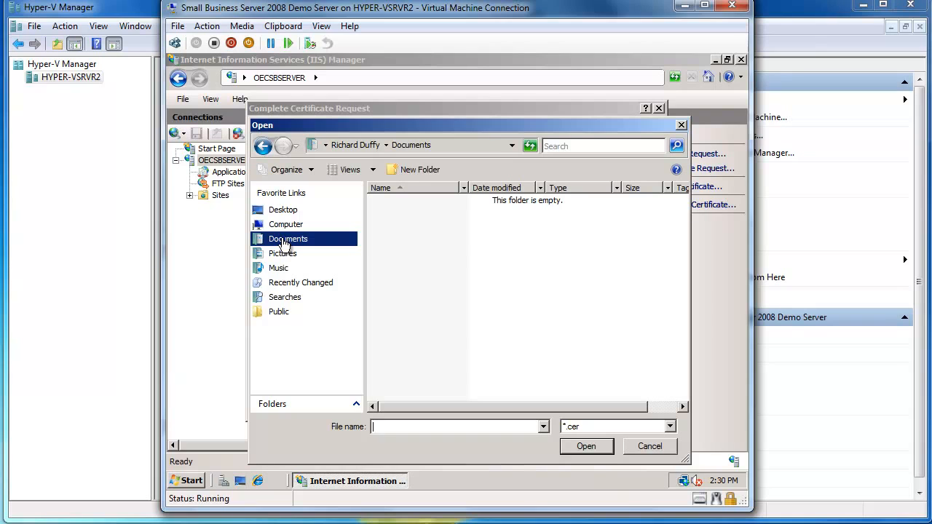
left_click(284, 225)
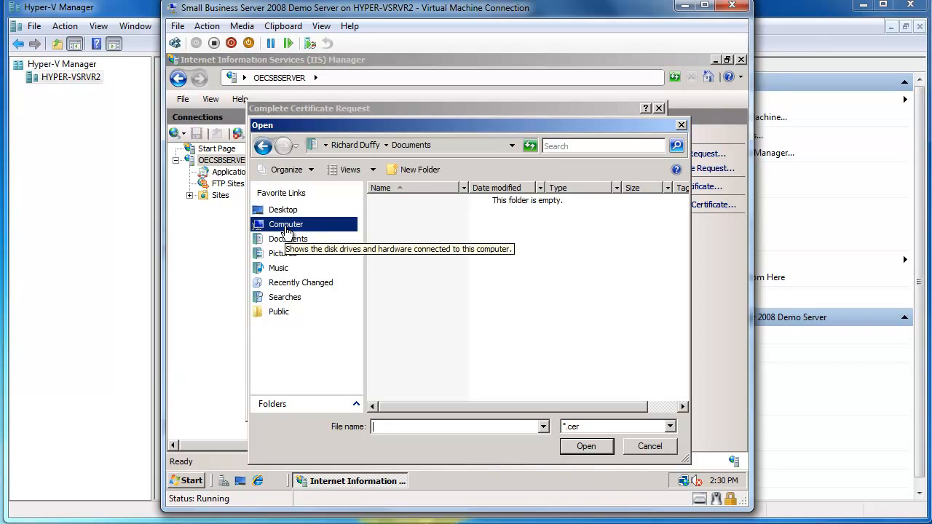
double_click(415, 220)
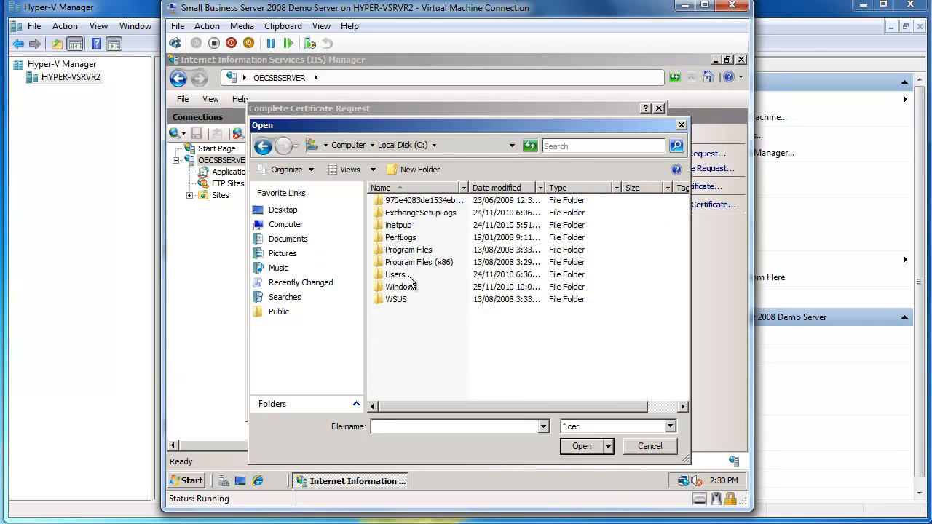
double_click(406, 275)
double_click(401, 238)
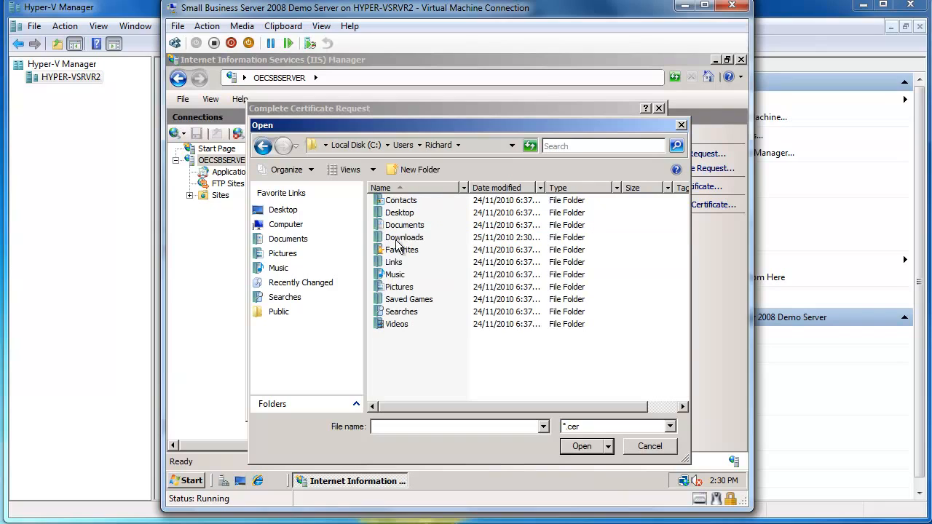
double_click(402, 237)
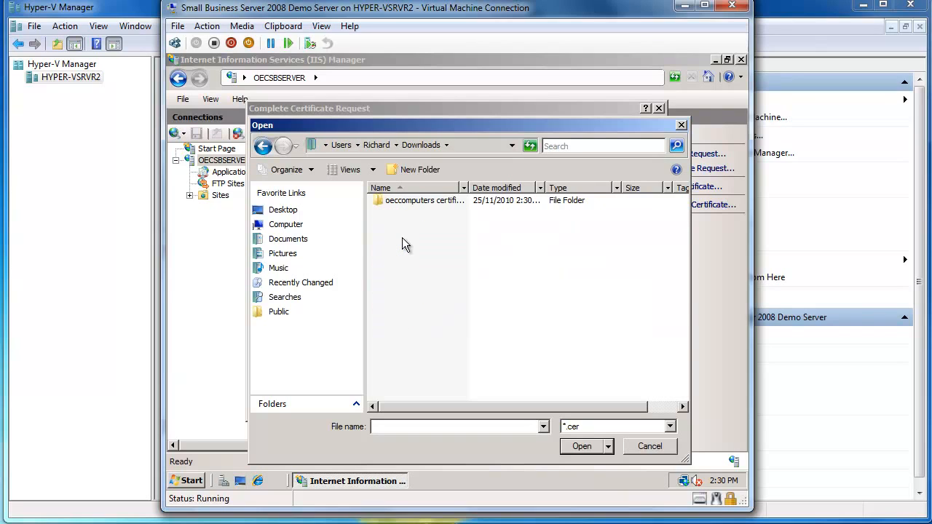
double_click(415, 201)
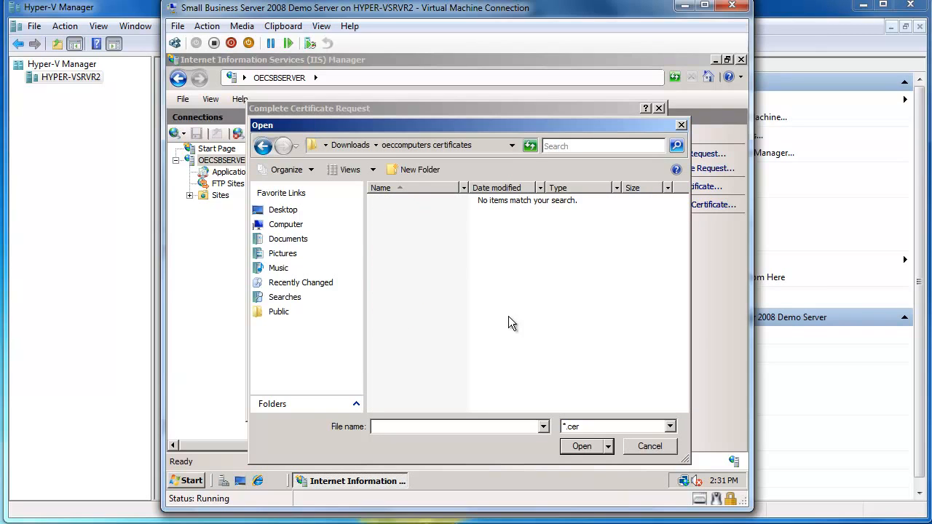
left_click(670, 427)
left_click(634, 447)
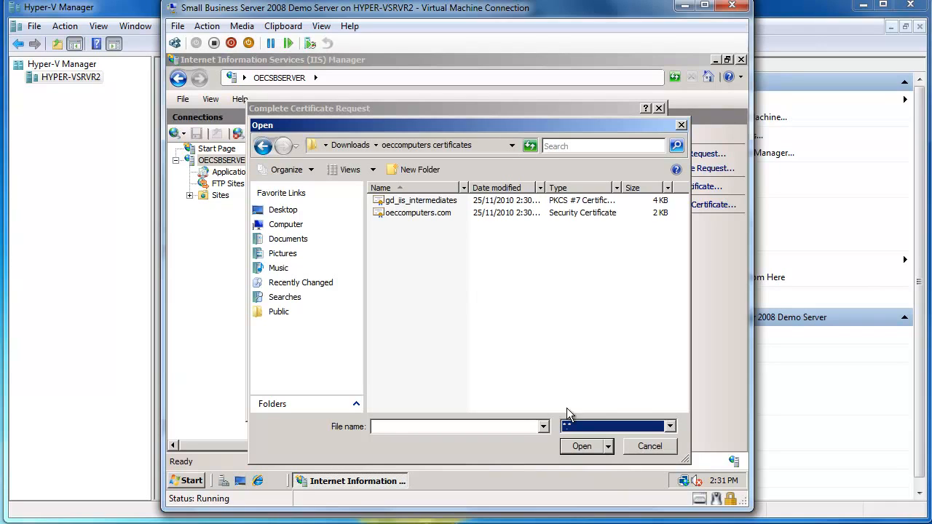
left_click(424, 218)
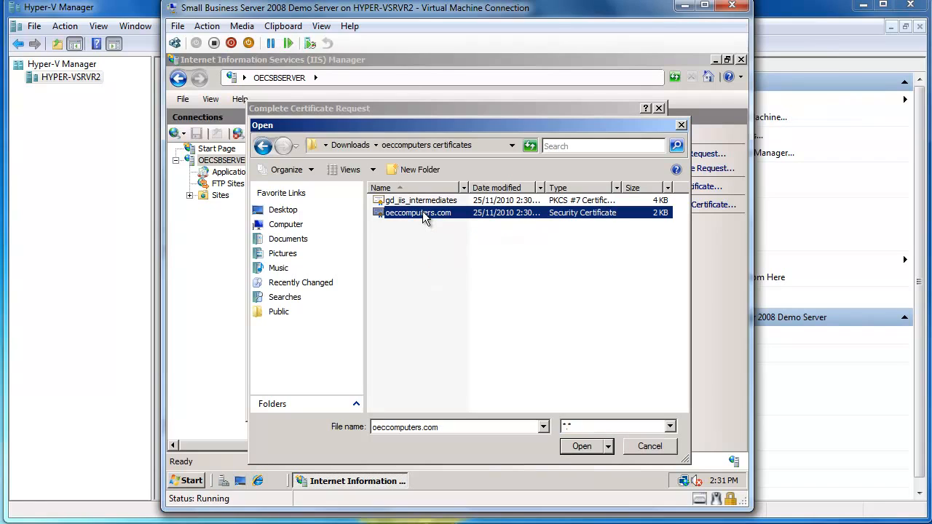
left_click(586, 445)
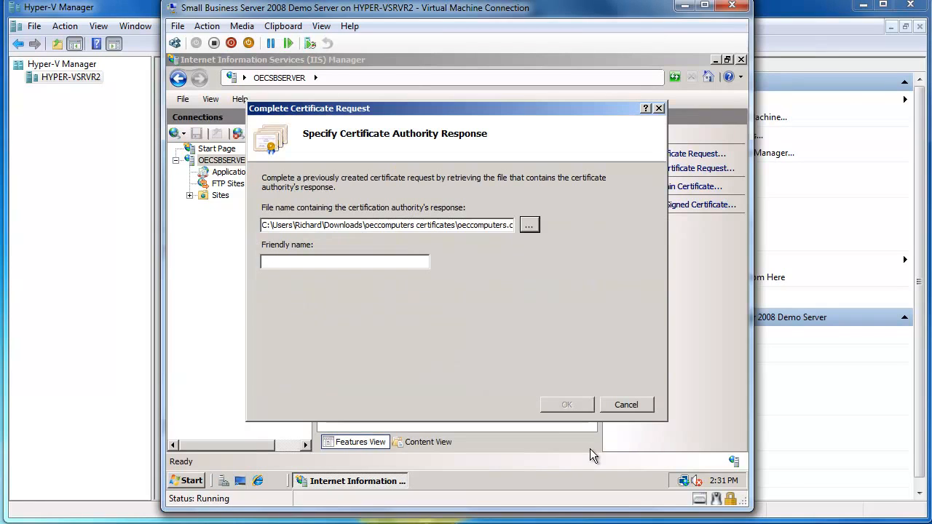
Step: Set the certificate's friendly name to OEC Computers Wildcard and finish the request
left_click(382, 261)
type("OEC ")
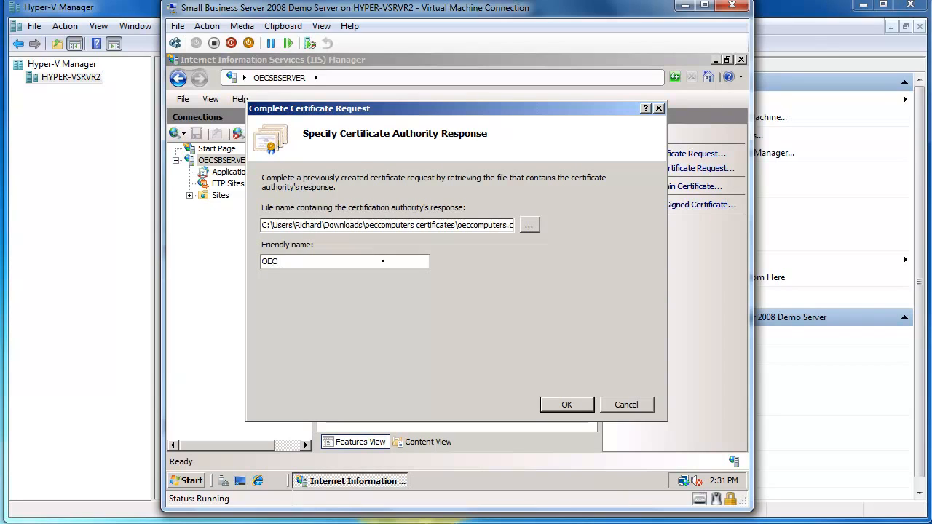
type("Computers Wildcard")
left_click(587, 406)
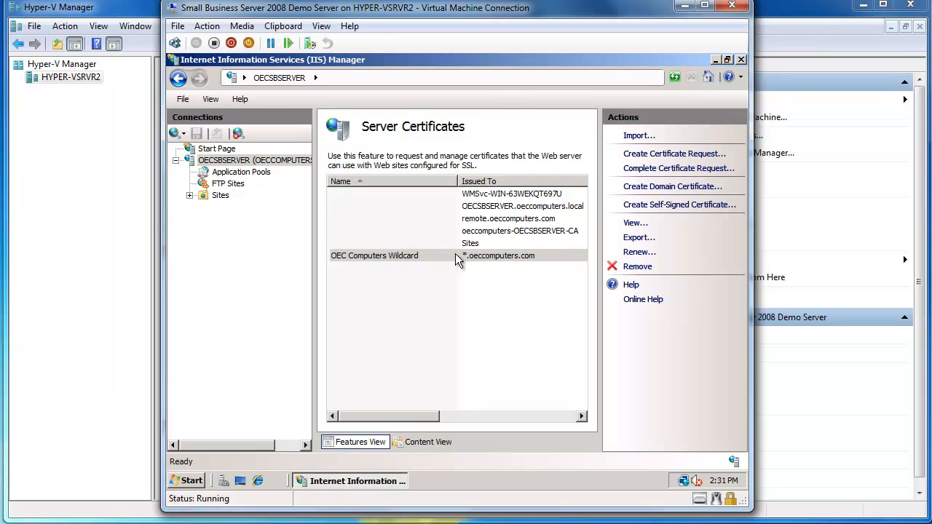
Step: Open the site bindings of the SBS Web Applications site
left_click(189, 197)
left_click(227, 198)
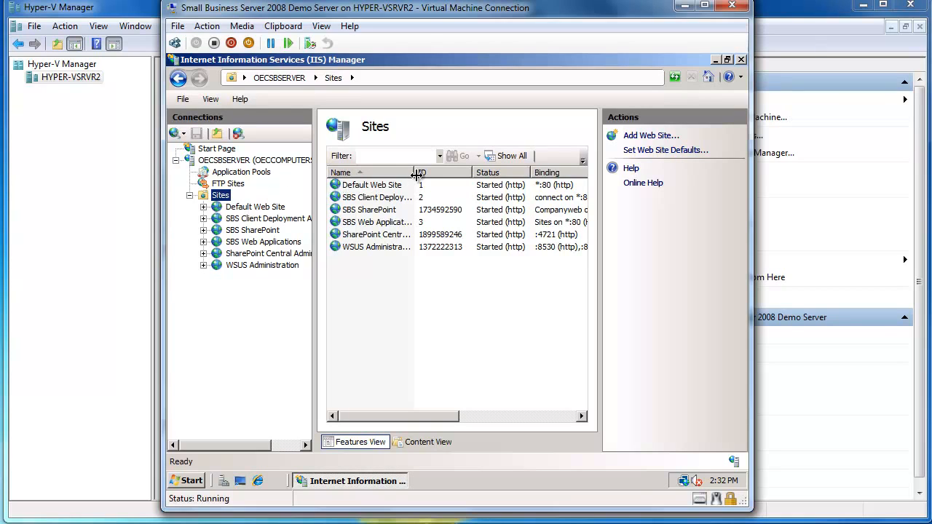
left_click_drag(414, 173, 477, 179)
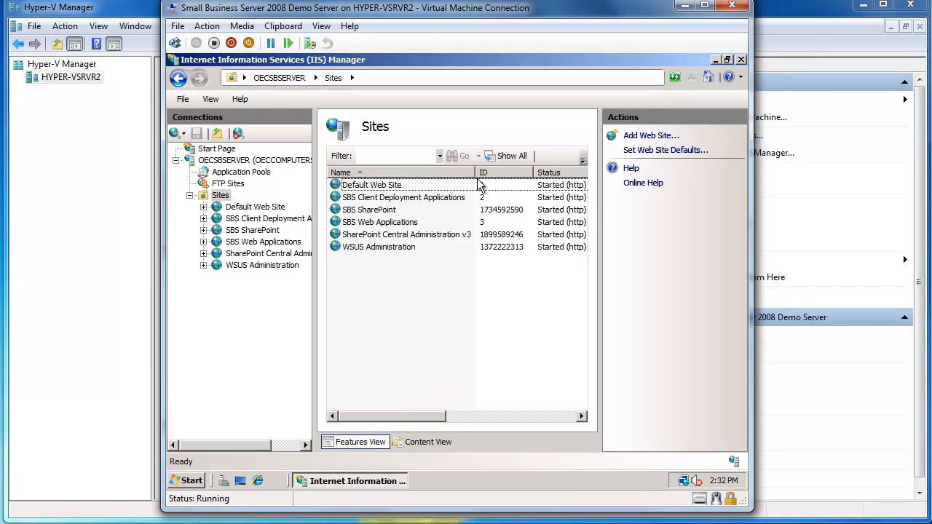
left_click(383, 226)
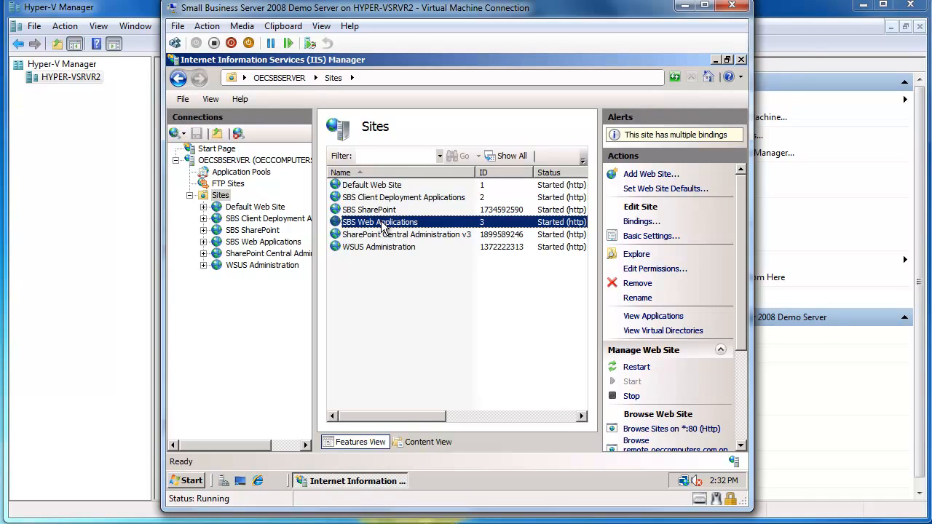
left_click(643, 222)
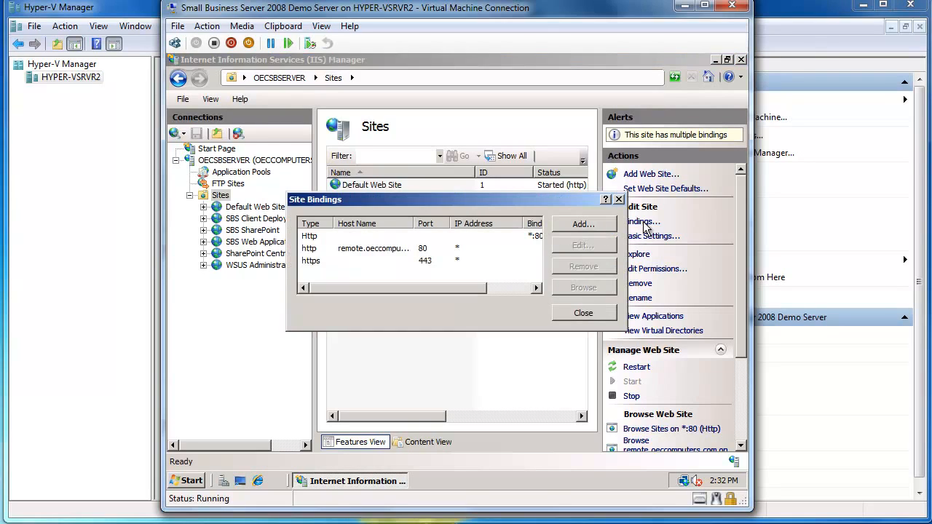
Step: Assign the OEC Computers Wildcard certificate to the site's https binding on port 443 and close IIS Manager
left_click(317, 263)
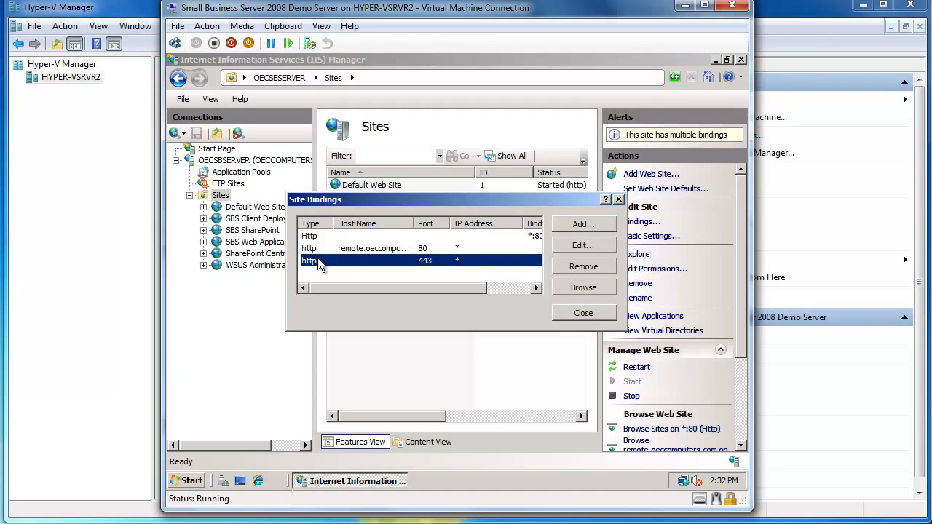
left_click(586, 246)
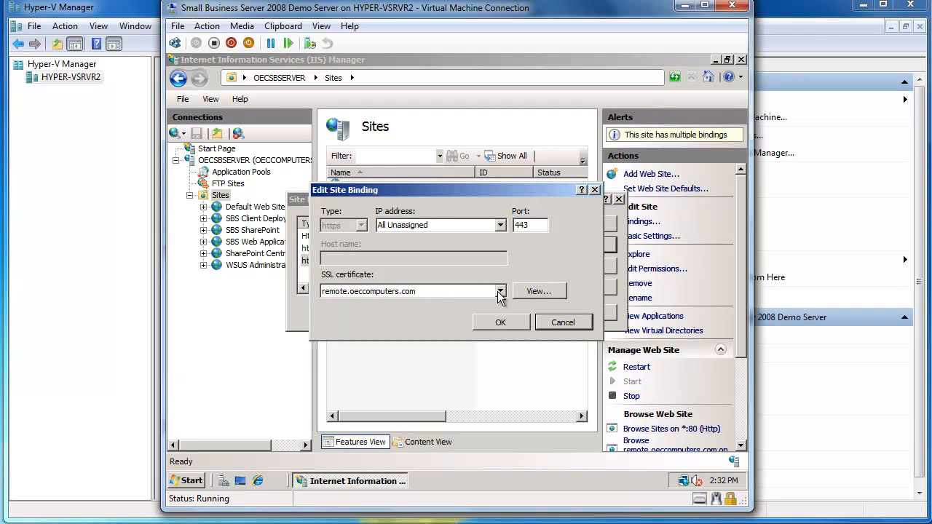
left_click(500, 291)
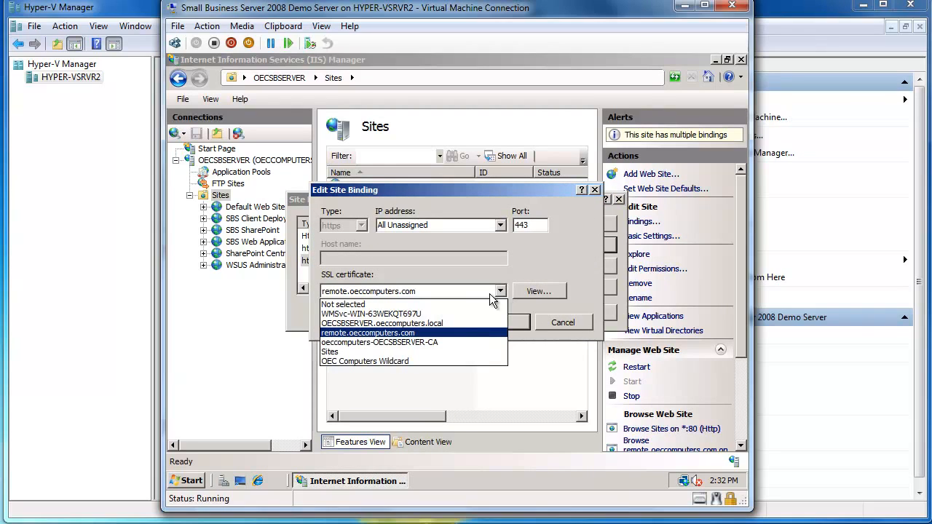
left_click(396, 361)
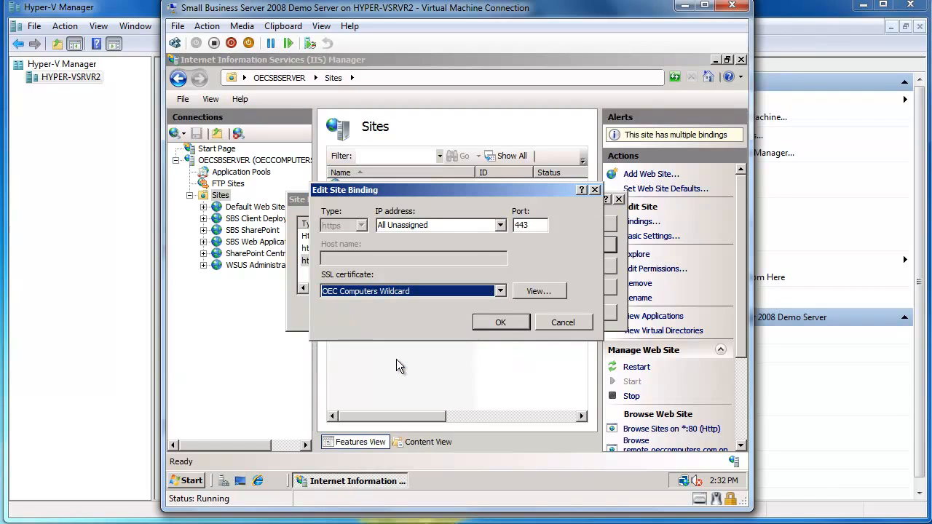
left_click(517, 320)
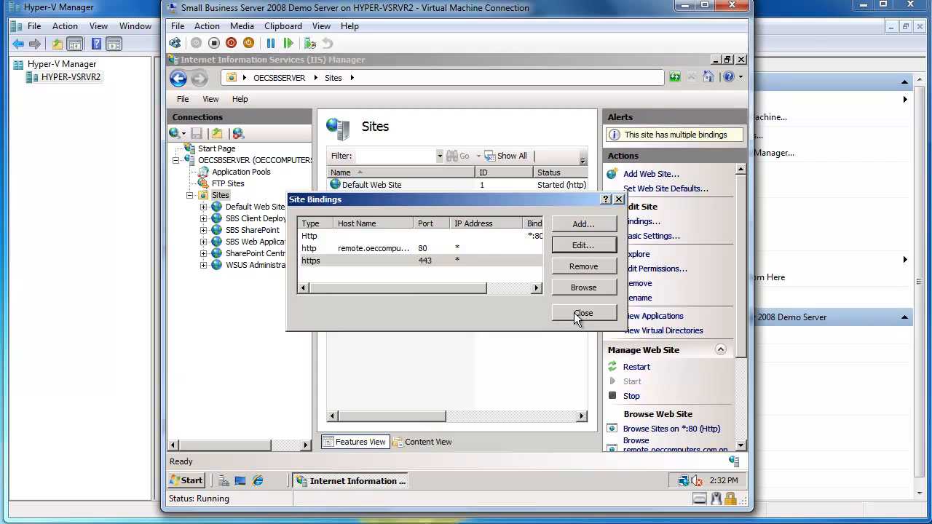
left_click(579, 314)
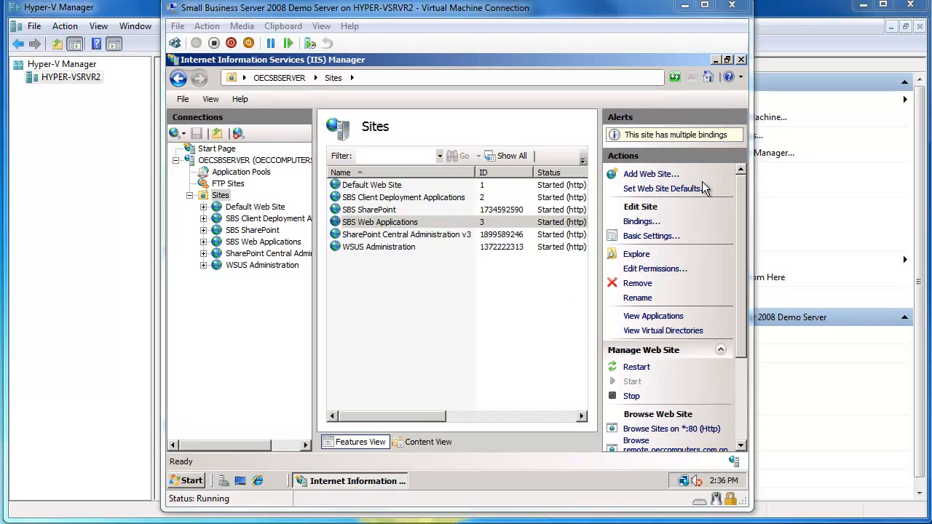
left_click(741, 59)
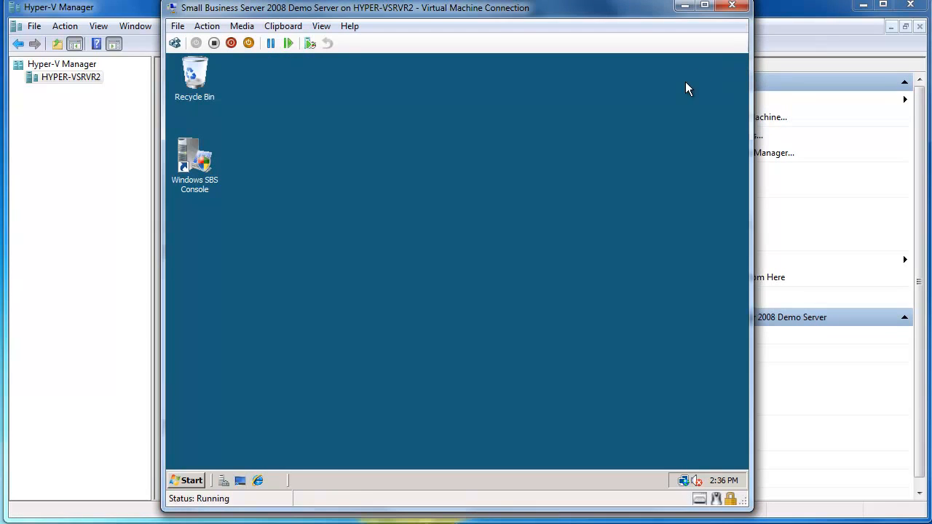
Step: Open TS Gateway Manager and select the local OECSBSERVER server
left_click(189, 481)
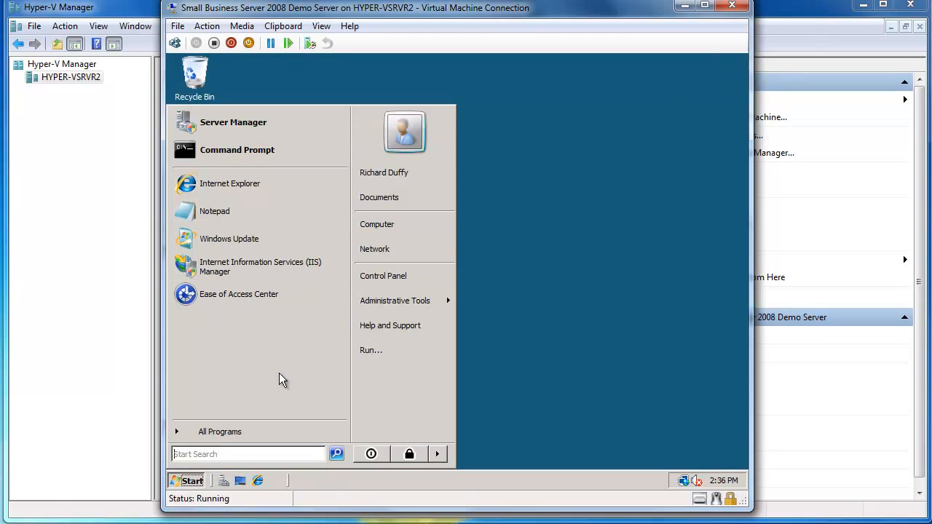
mouse_move(422, 303)
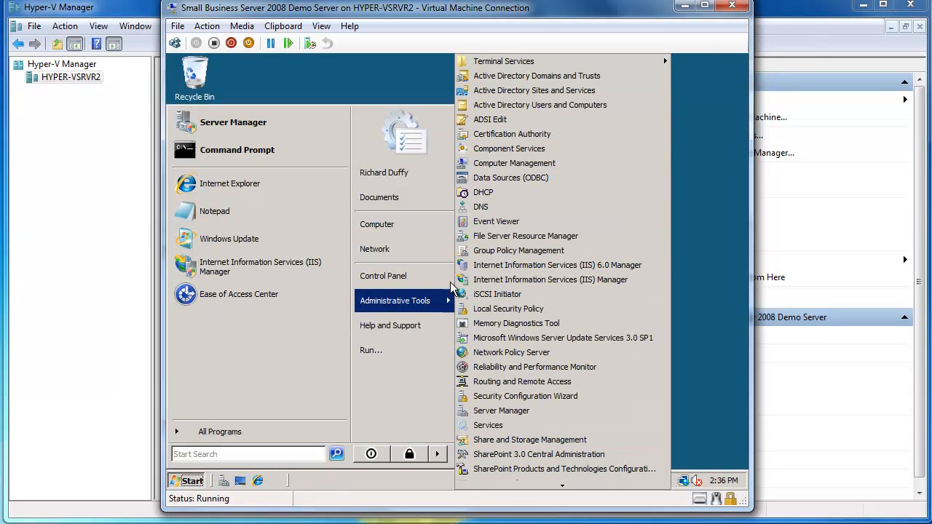
mouse_move(554, 65)
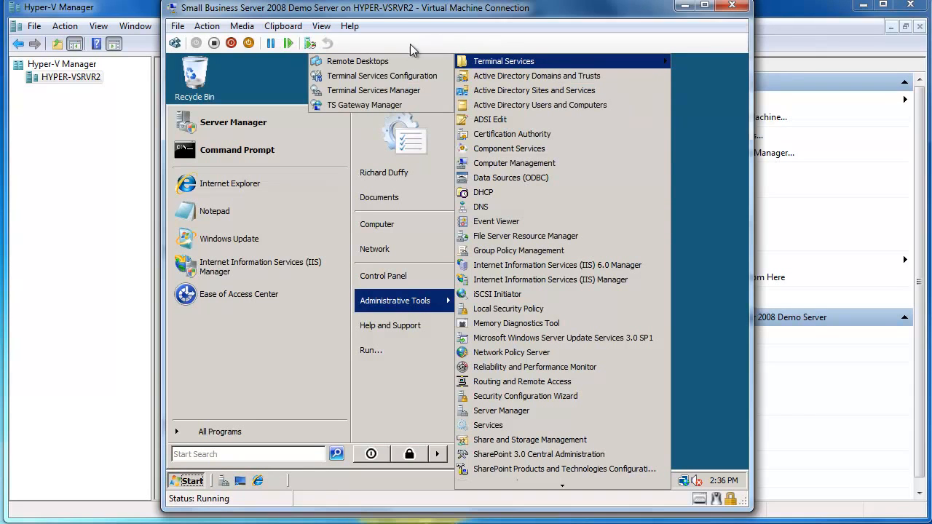
left_click(387, 102)
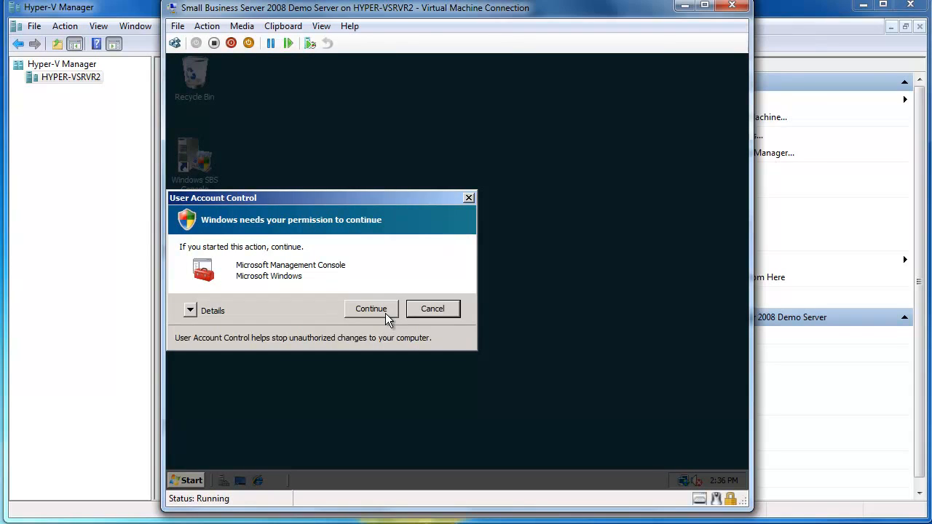
left_click(385, 312)
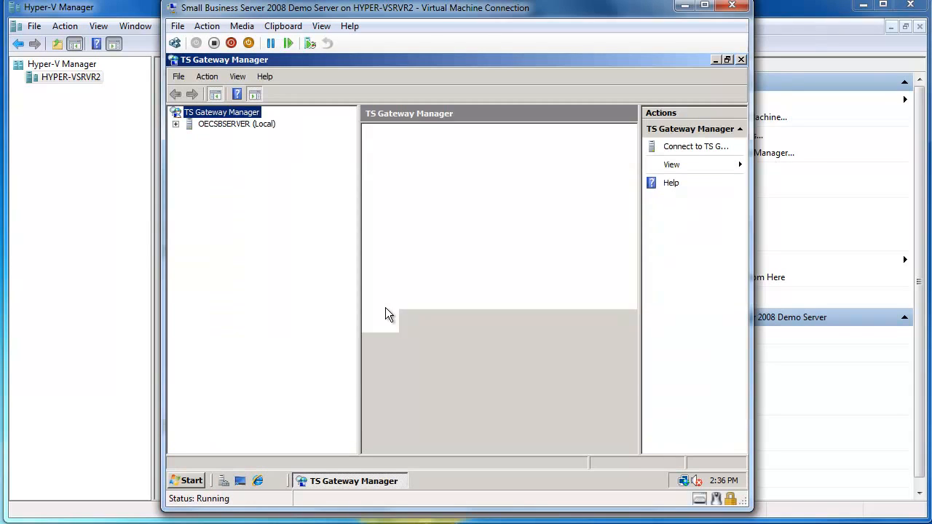
left_click(215, 124)
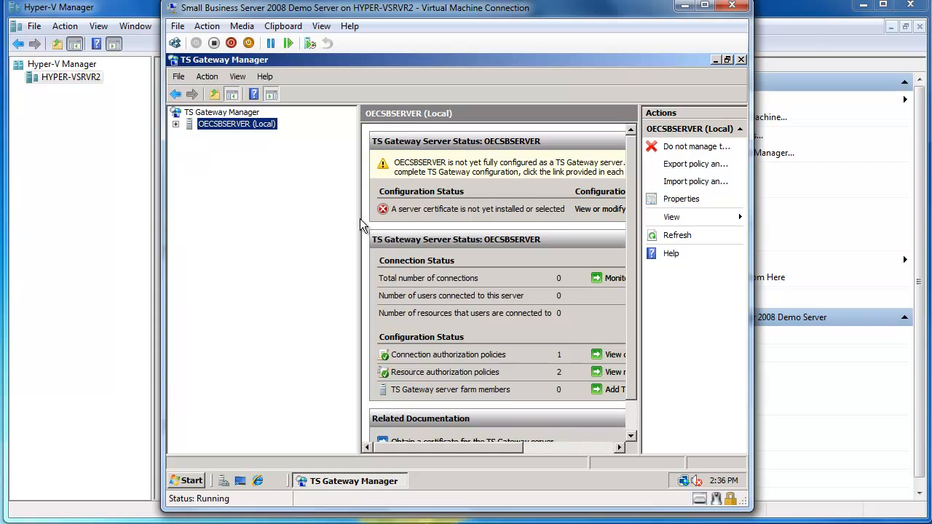
Step: Select the *.oeccomputers.com Go Daddy certificate as the TS Gateway's SSL certificate, apply it and close TS Gateway Manager
left_click_drag(360, 217, 295, 223)
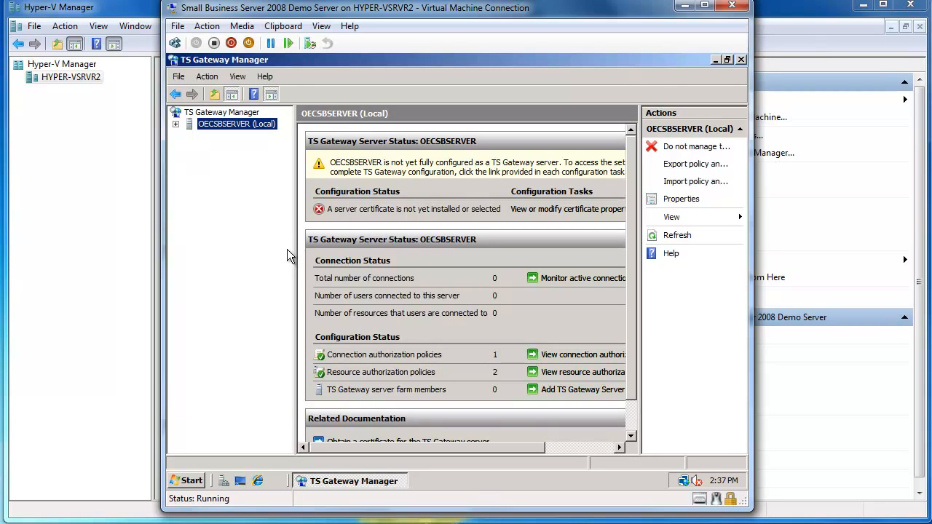
left_click_drag(295, 257, 253, 260)
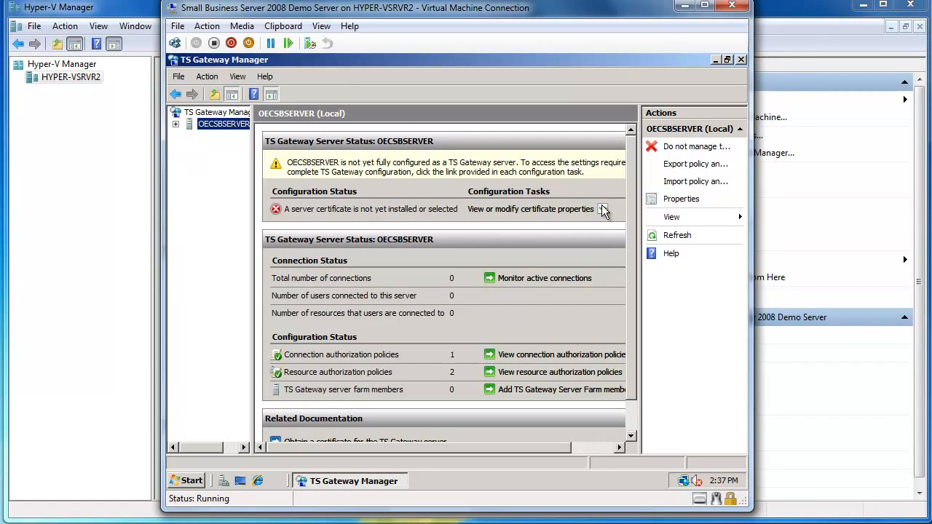
left_click(561, 210)
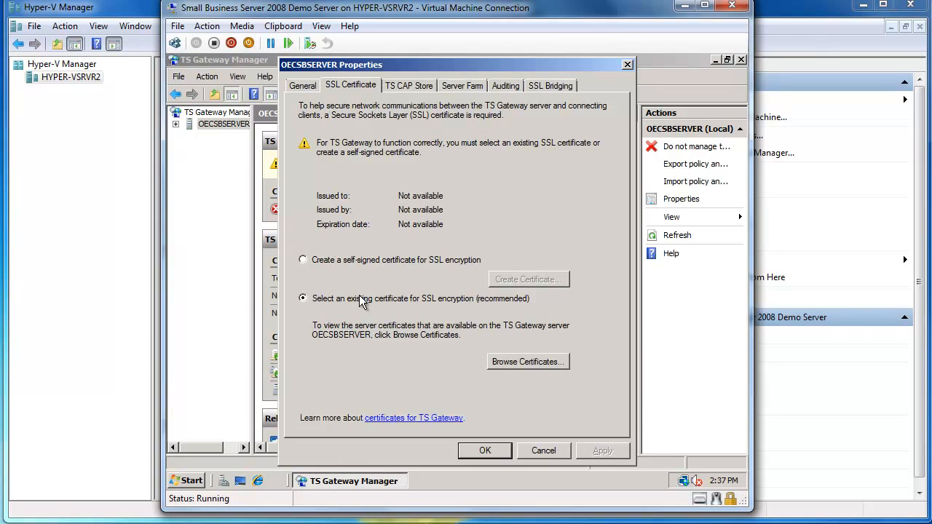
left_click(521, 361)
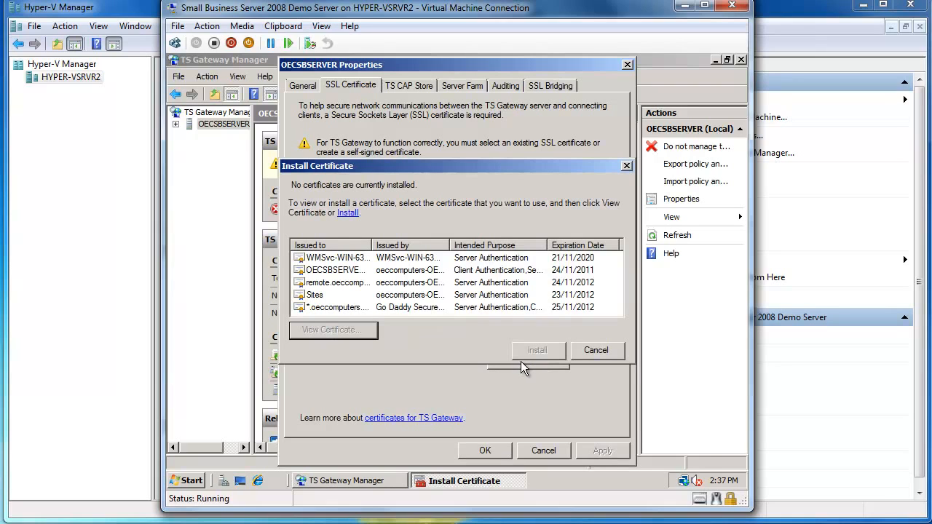
left_click(358, 308)
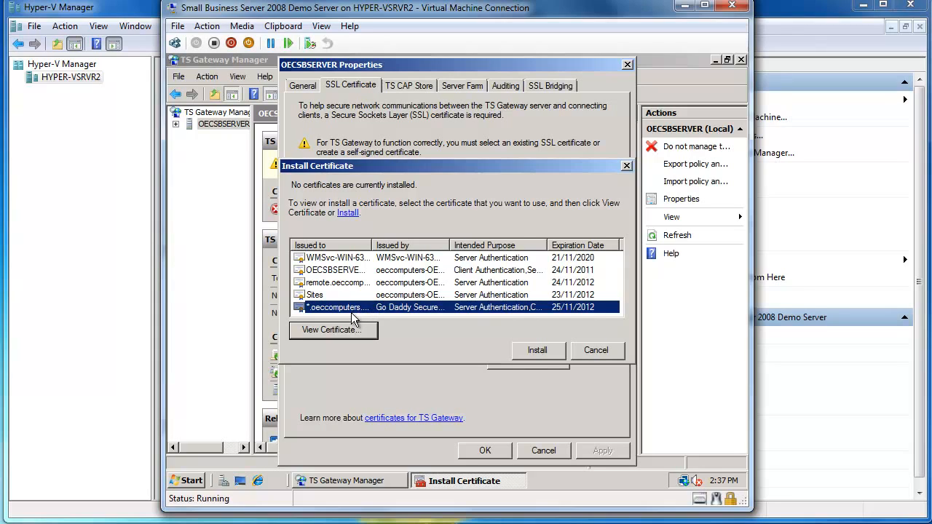
left_click(537, 350)
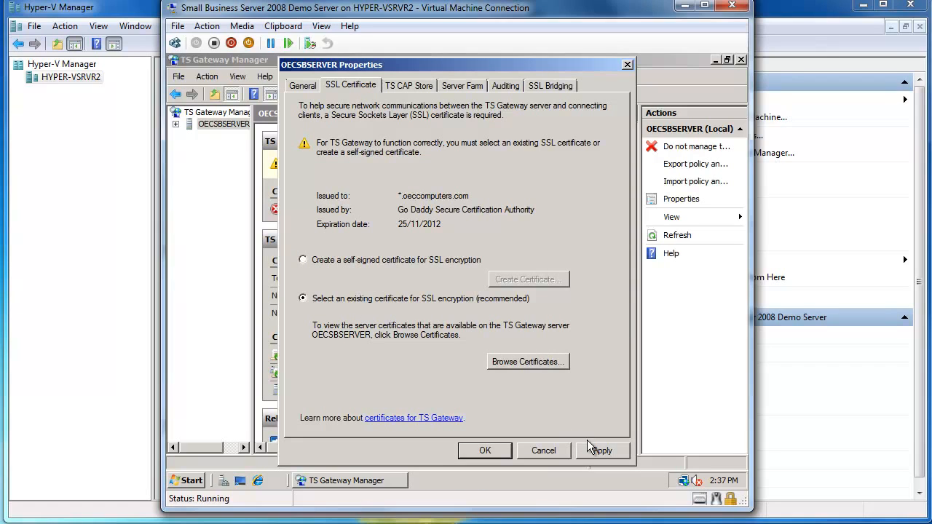
left_click(601, 451)
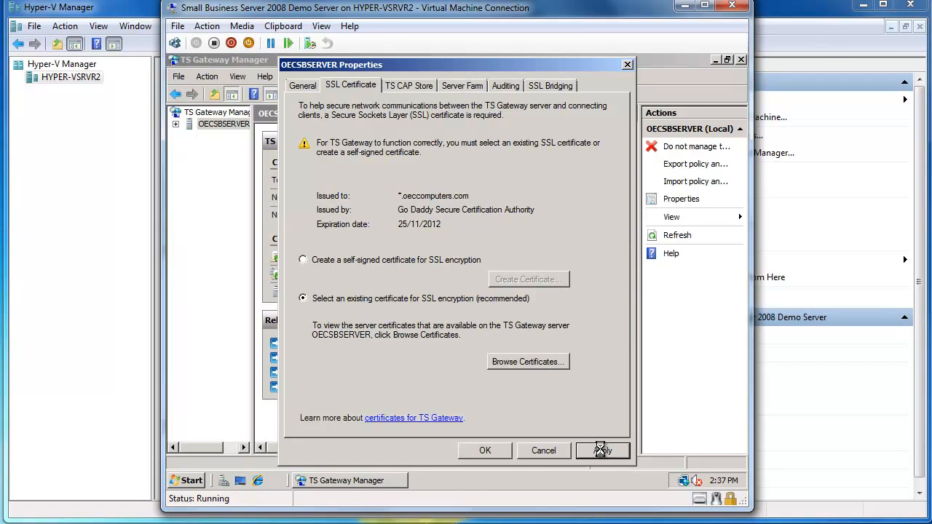
left_click(485, 451)
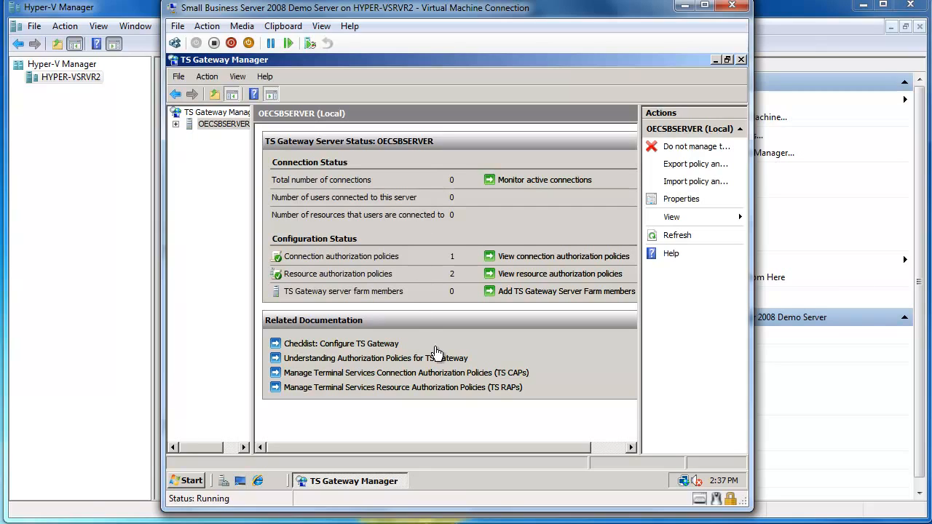
left_click(742, 60)
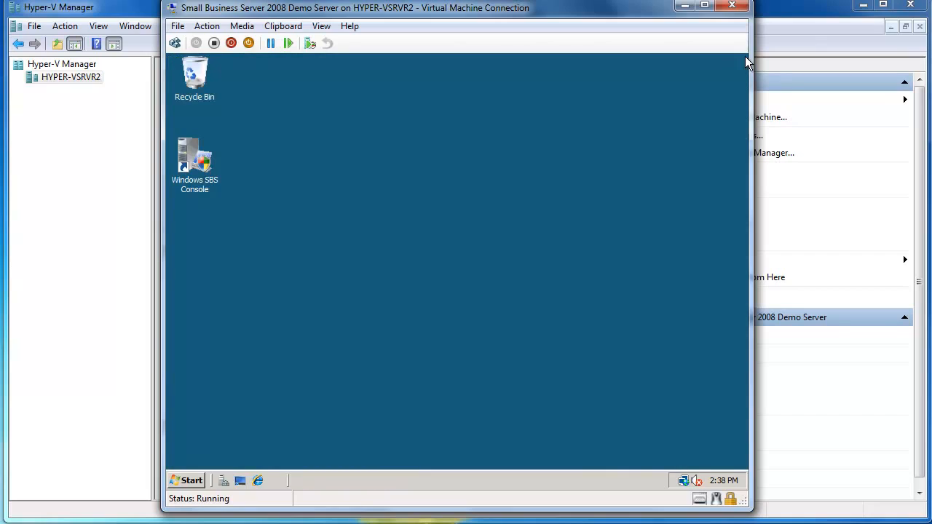
Step: Open Terminal Services Configuration and select the RDP-Tcp connection
mouse_move(724, 481)
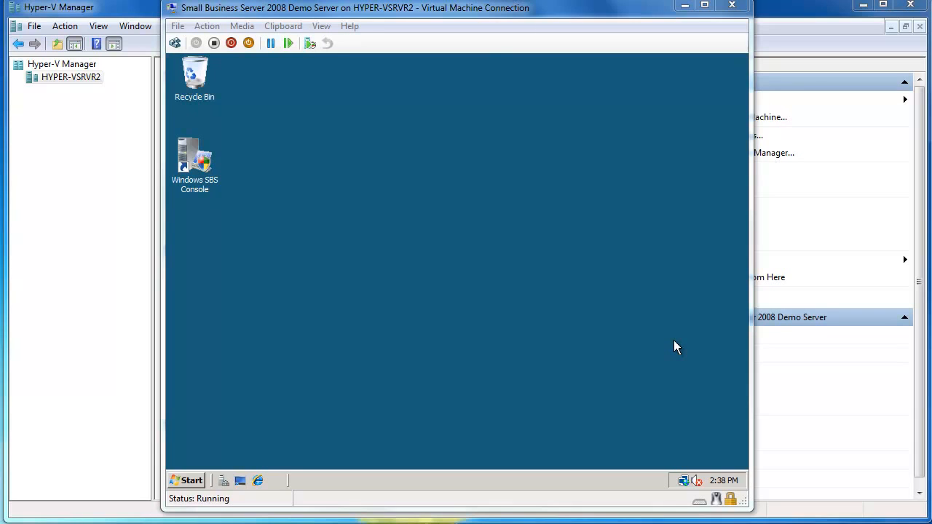
left_click(193, 480)
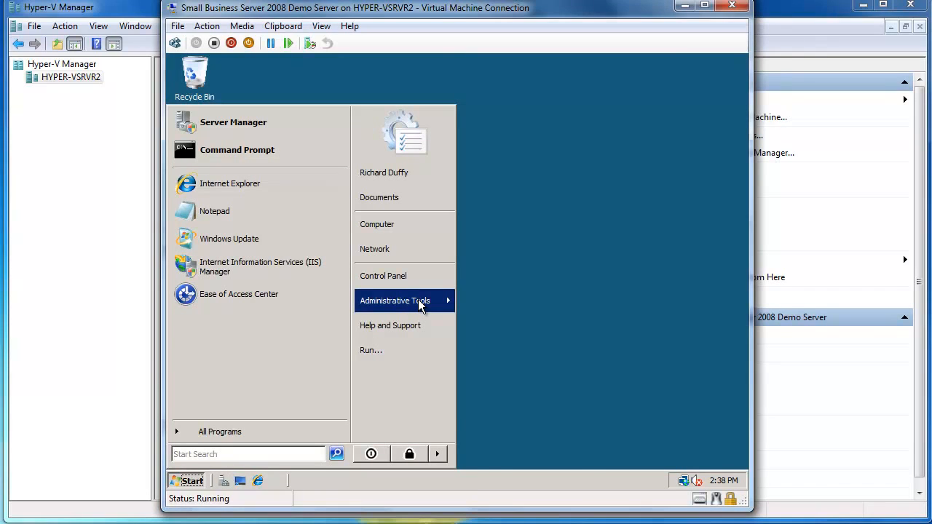
left_click(418, 303)
mouse_move(535, 60)
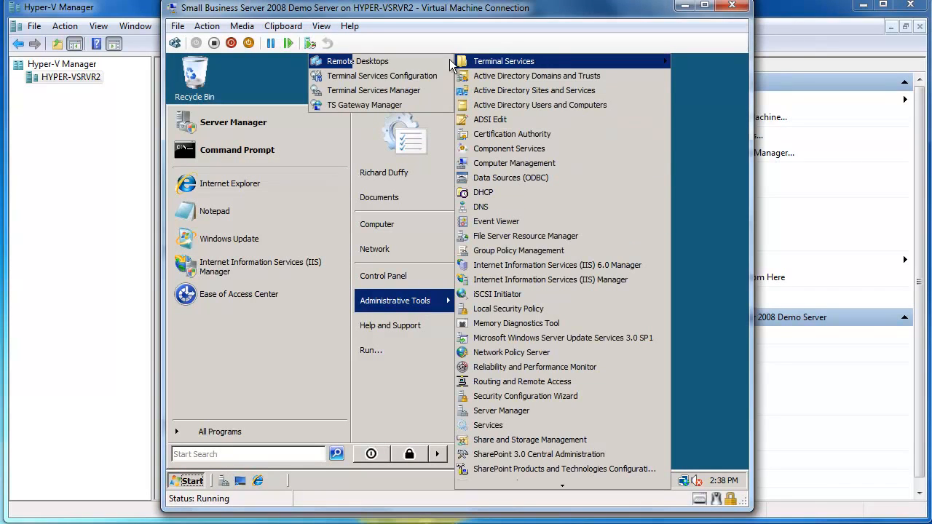
left_click(386, 80)
left_click(365, 308)
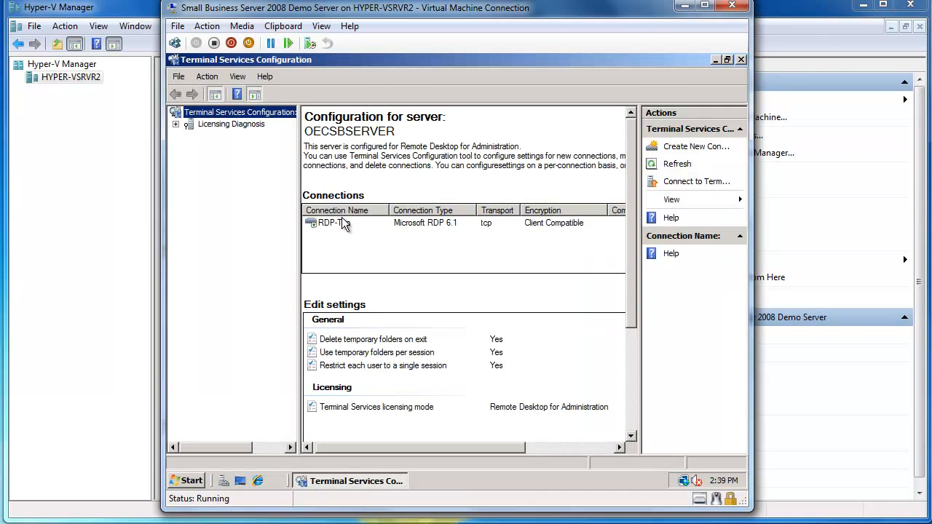
left_click(340, 221)
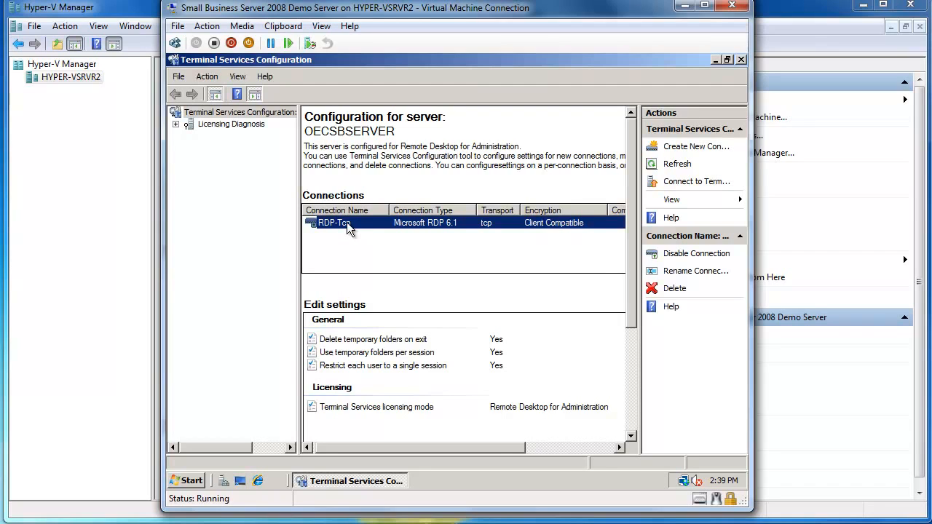
Step: Set the RDP-Tcp connection's certificate to OEC Computers Wildcard and apply the change
double_click(347, 222)
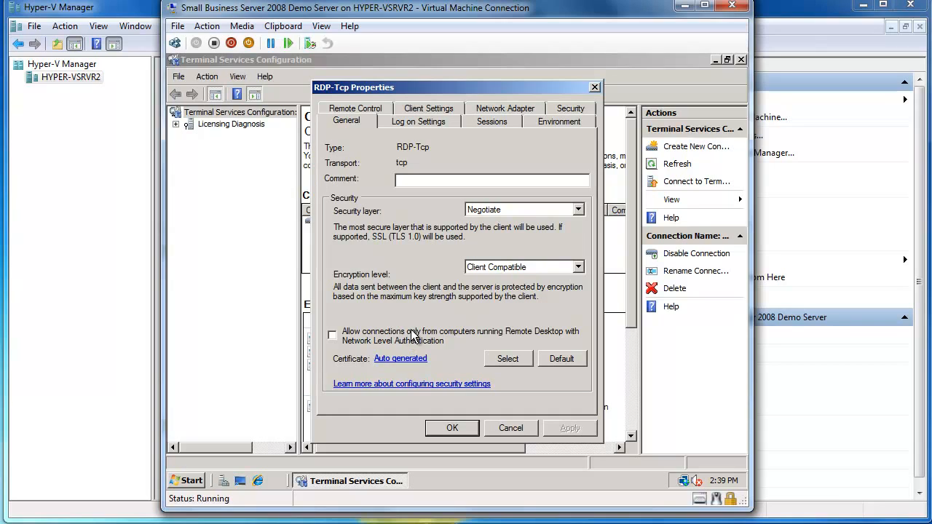
left_click(508, 359)
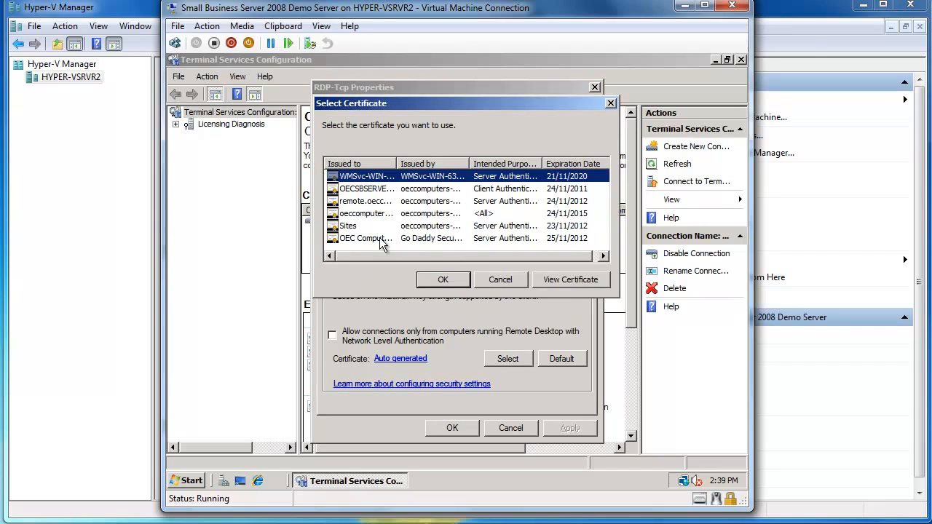
left_click_drag(397, 163, 440, 189)
left_click(418, 239)
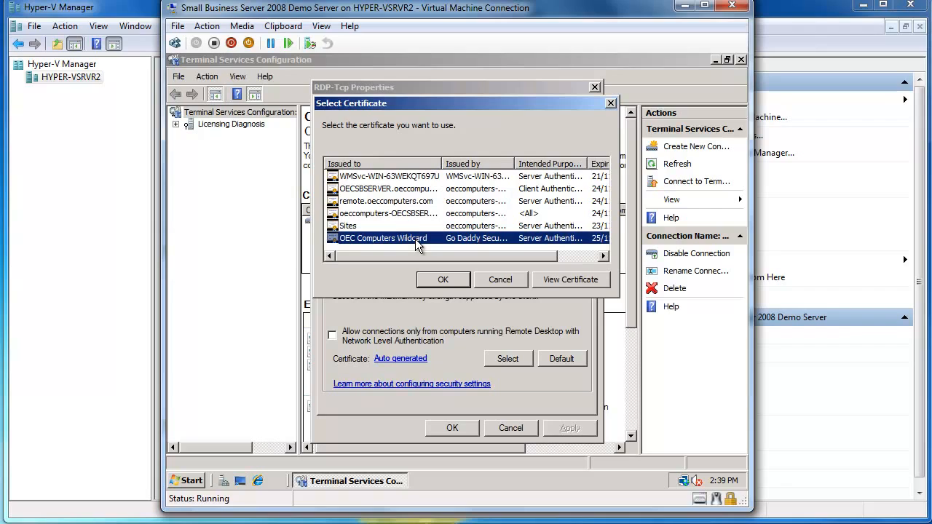
left_click(443, 279)
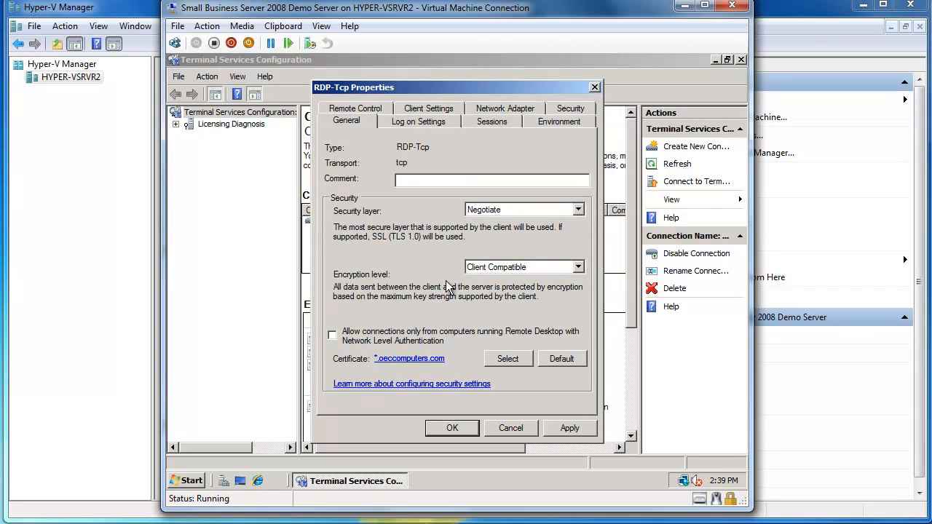
left_click(566, 429)
left_click(453, 428)
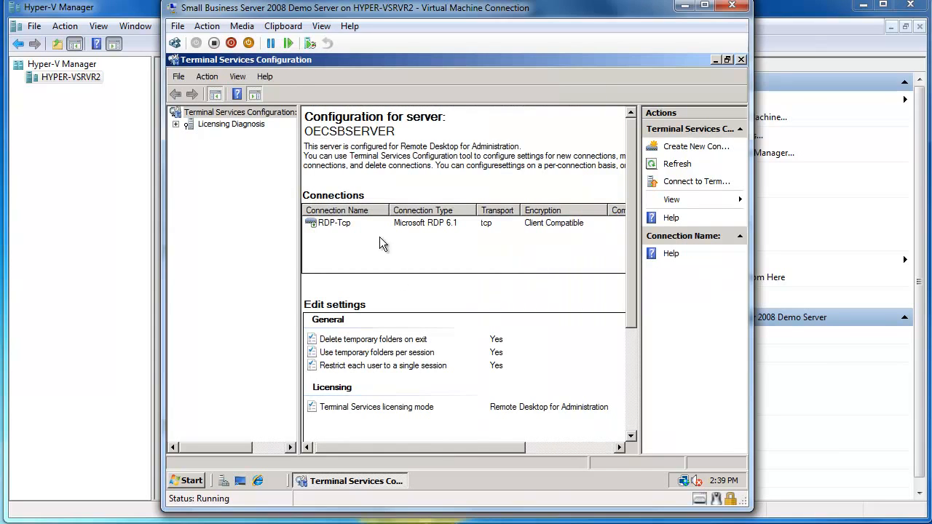
left_click(630, 422)
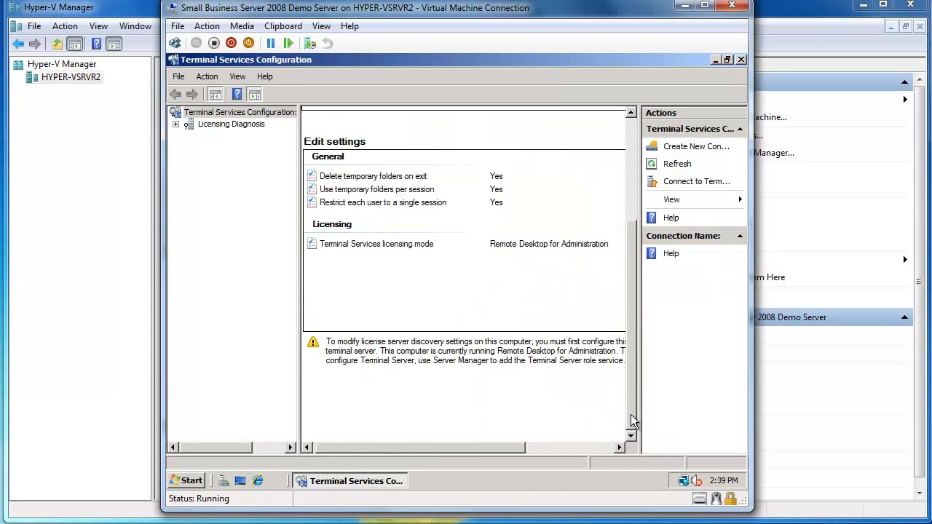
left_click(627, 142)
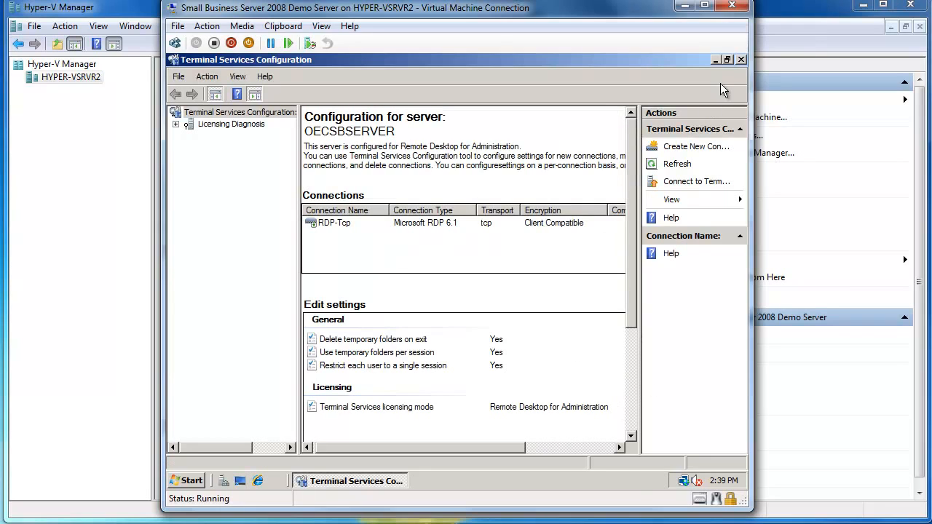